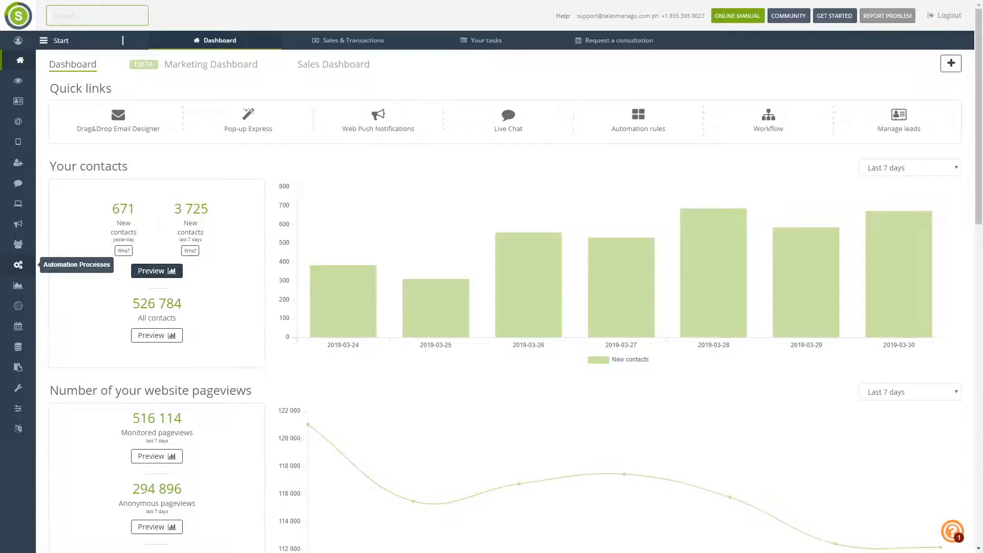
# Step: Start a new RFM Marketing Automation from the automation processes and name it TEST
pyautogui.click(20, 265)
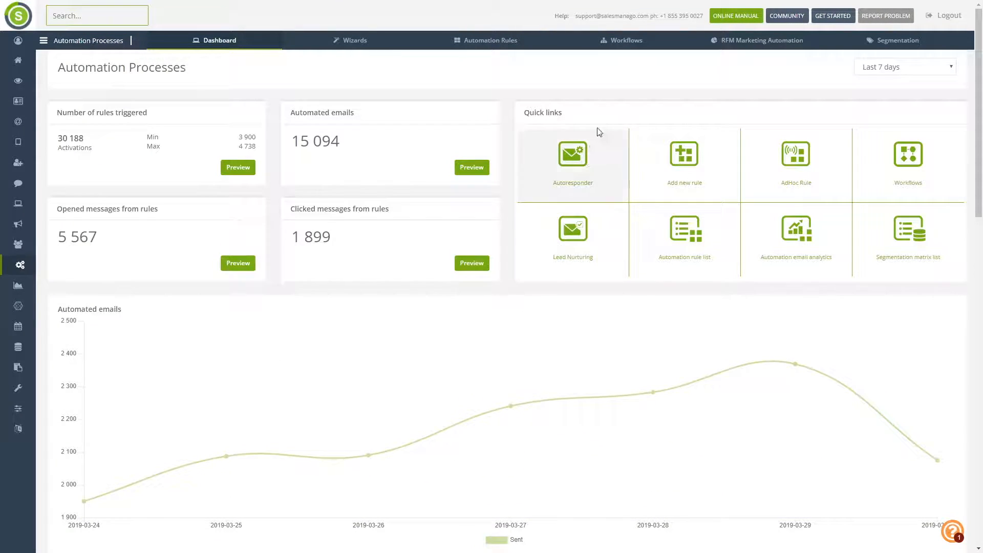
pyautogui.click(748, 50)
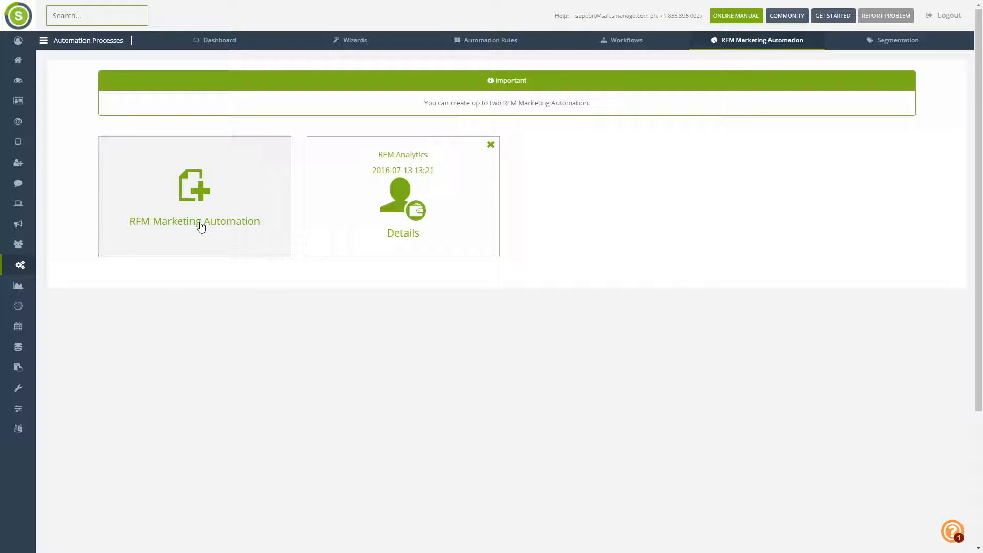
pyautogui.click(196, 195)
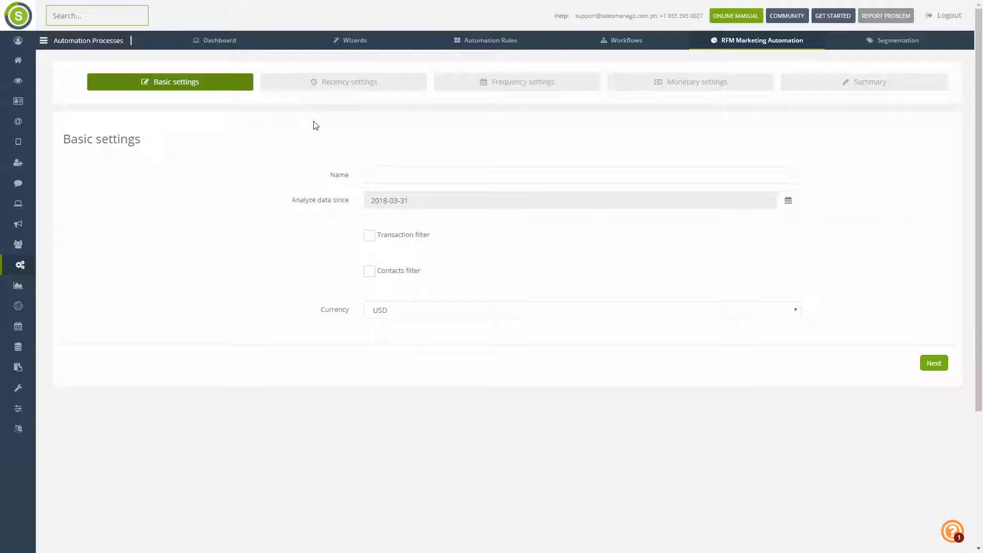
pyautogui.click(406, 177)
pyautogui.click(406, 177)
pyautogui.write('TEST')
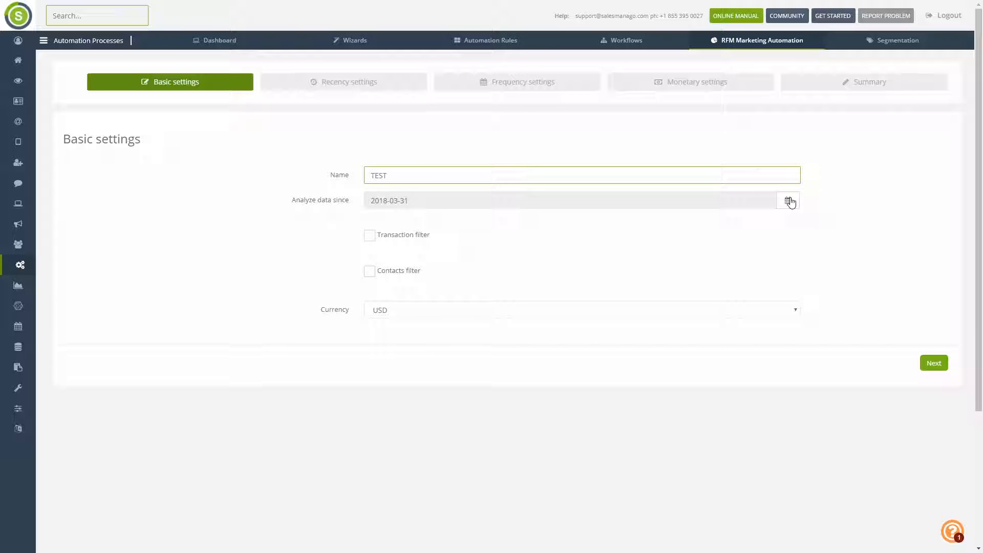
# Step: Enable the transaction filter and include the Visit and Cart transaction types along with Purchase
pyautogui.click(370, 237)
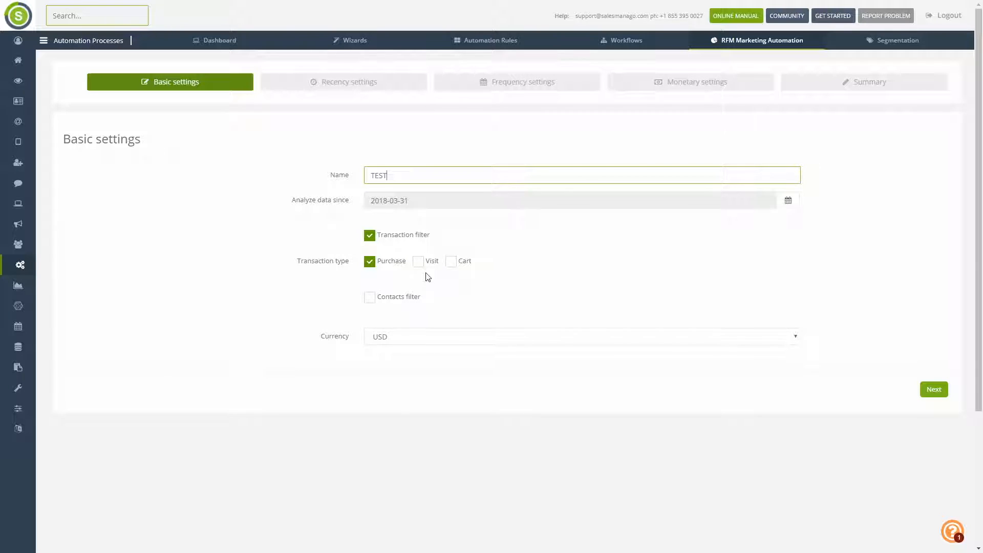
pyautogui.click(419, 261)
pyautogui.click(451, 261)
# Step: Enable the contacts filter and require that contacts have the TEST tag
pyautogui.click(369, 300)
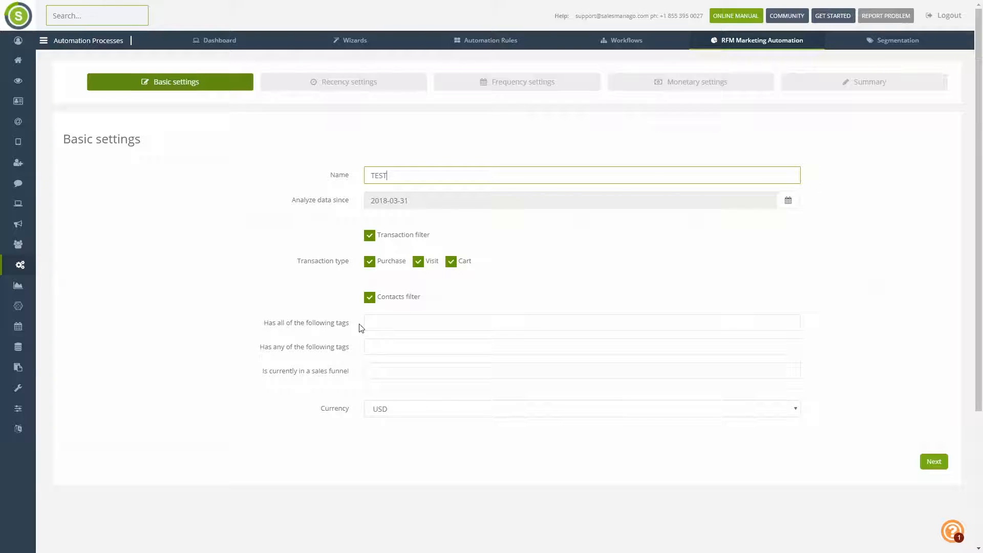
pyautogui.click(375, 323)
pyautogui.write('test')
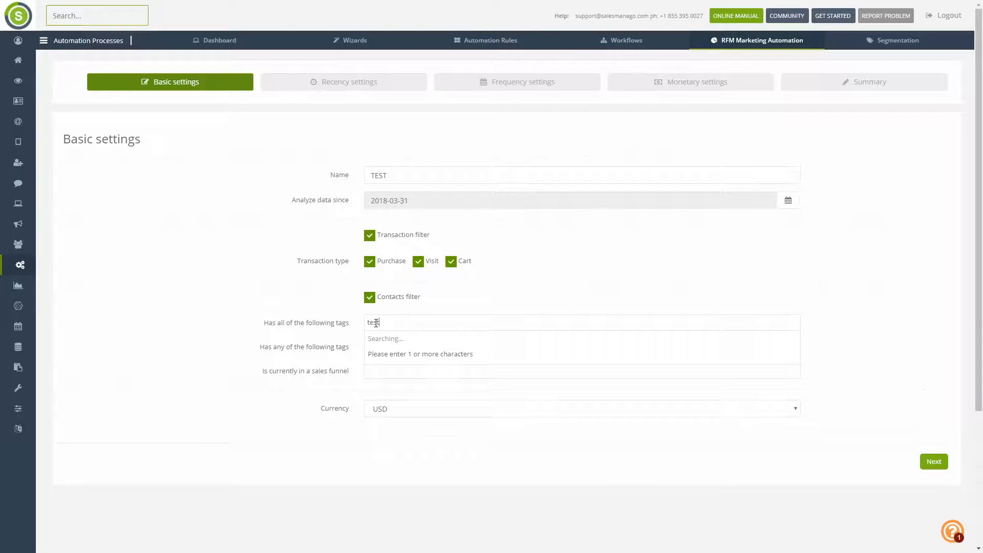
pyautogui.click(405, 339)
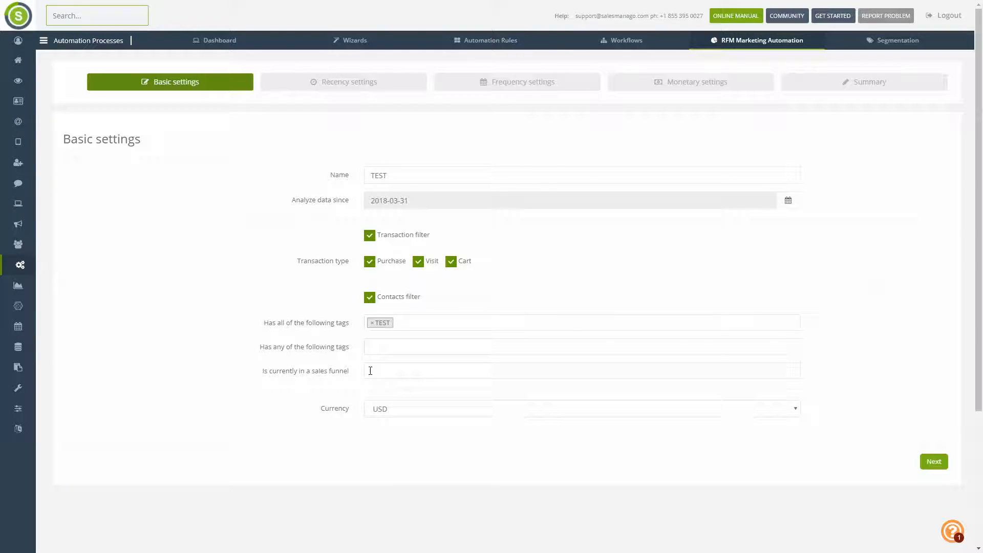
# Step: Limit contacts to the Mailing and Purchase stages of the Sales Funnel and continue to the recency settings
pyautogui.click(377, 371)
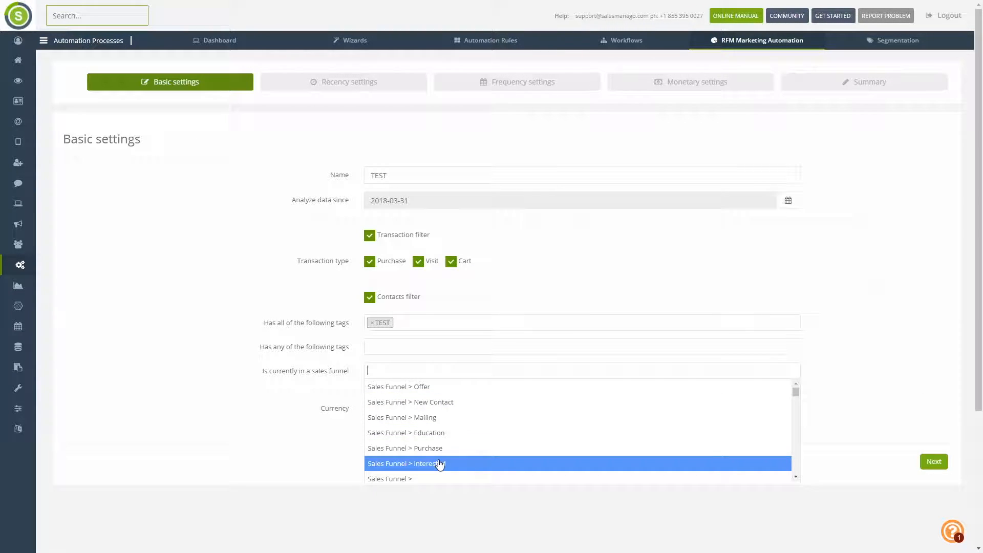
pyautogui.click(385, 419)
pyautogui.click(464, 369)
pyautogui.click(445, 422)
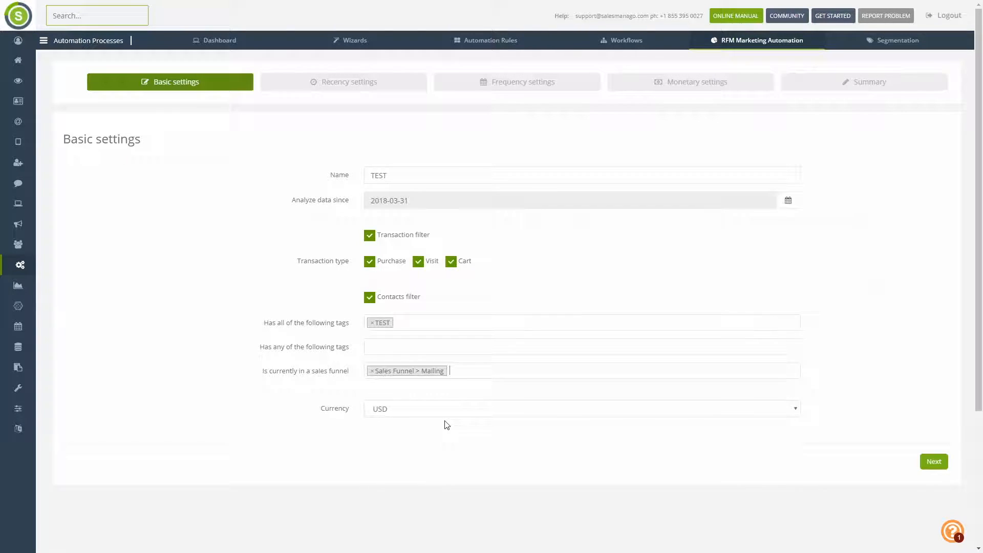
pyautogui.click(472, 374)
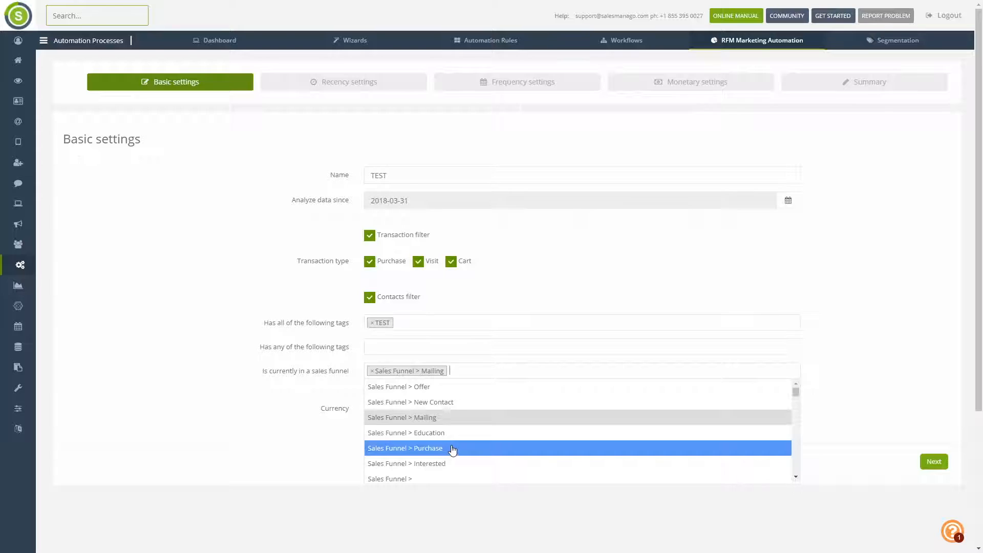
pyautogui.click(453, 449)
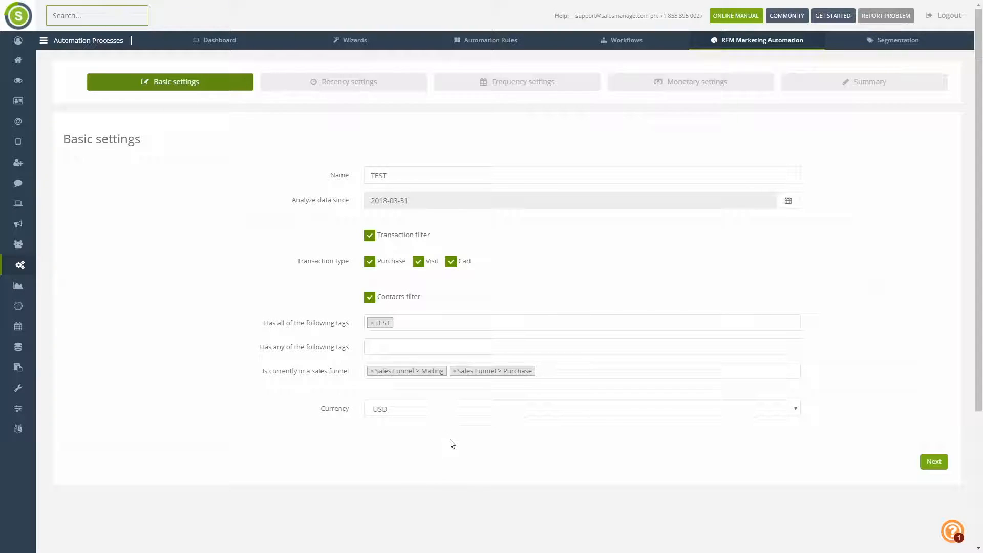
pyautogui.click(935, 462)
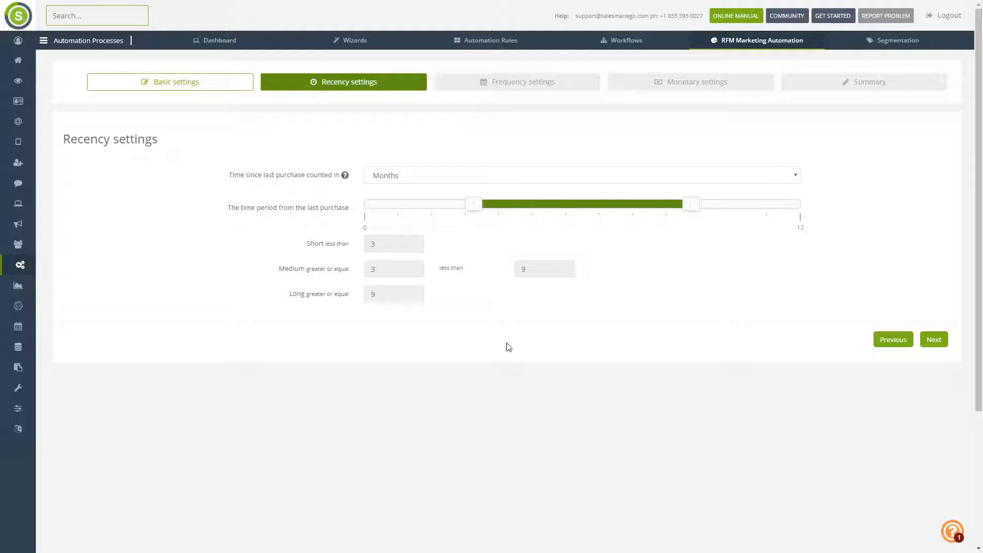
# Step: Set the short recency threshold to 1 month, keeping the time counted in months
pyautogui.click(403, 178)
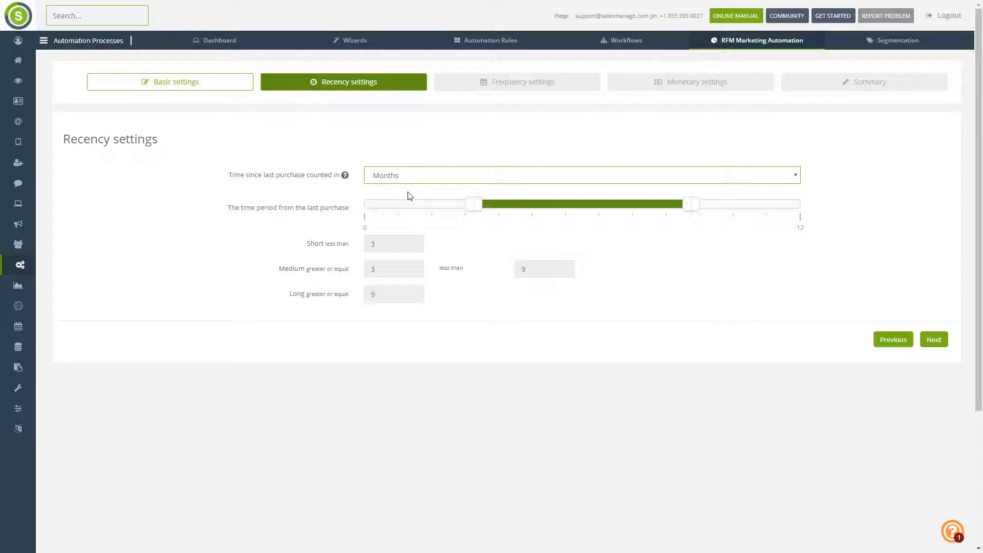
pyautogui.click(422, 160)
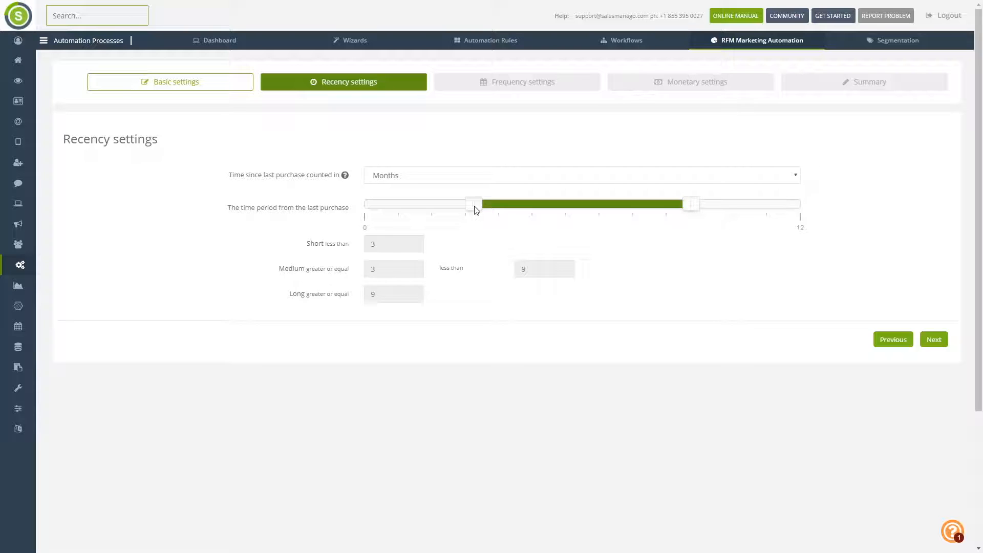
pyautogui.moveTo(476, 210); pyautogui.dragTo(371, 208)
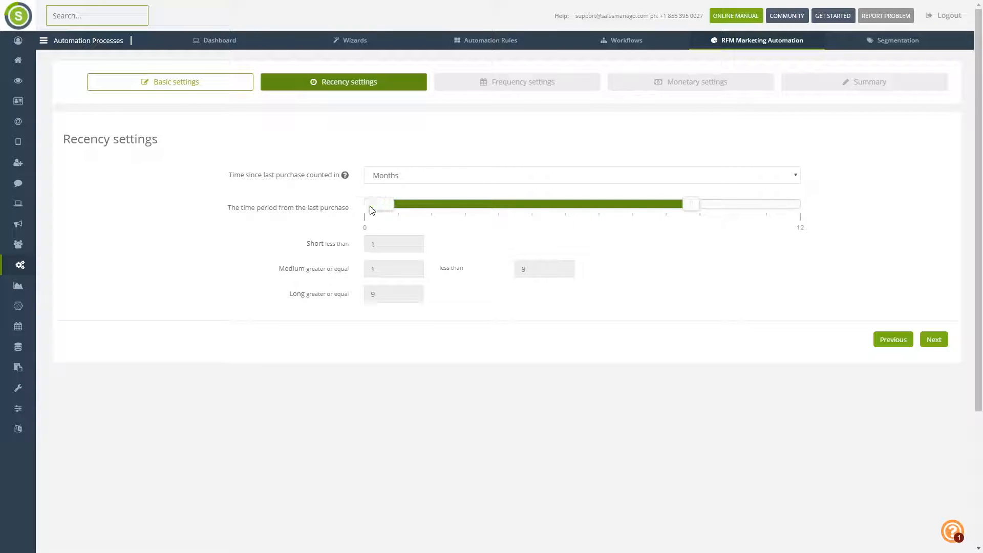
# Step: Count recency in days with a long threshold of 150 days and an adjusted short threshold, and continue to the frequency settings
pyautogui.click(425, 176)
pyautogui.click(423, 196)
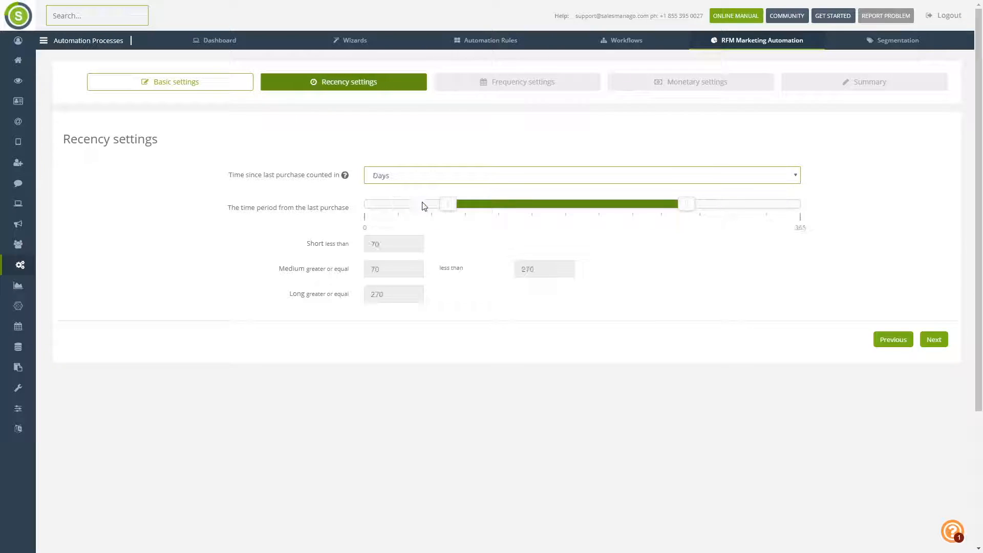
pyautogui.moveTo(450, 211); pyautogui.dragTo(363, 213)
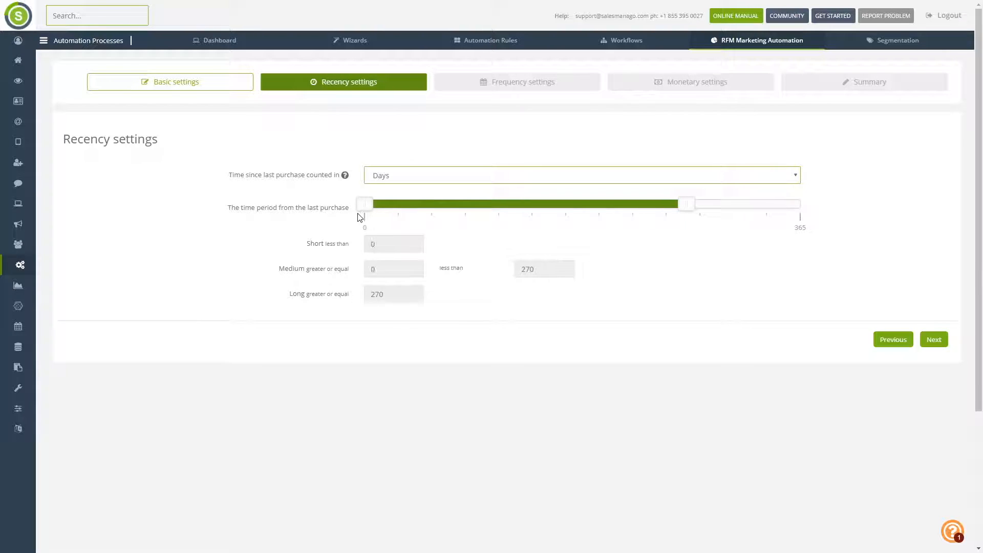
pyautogui.moveTo(686, 205); pyautogui.dragTo(543, 210)
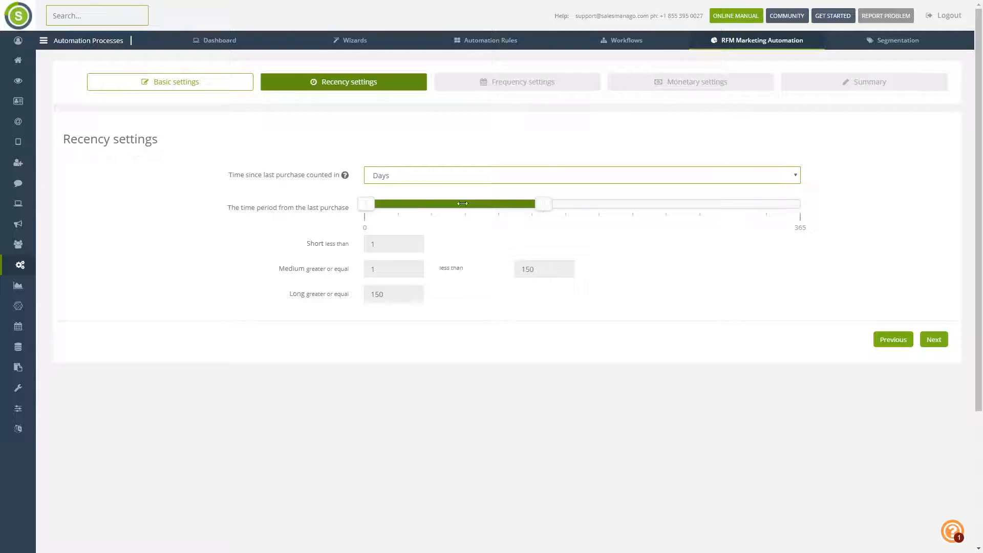
pyautogui.moveTo(364, 204); pyautogui.dragTo(410, 209)
pyautogui.click(934, 340)
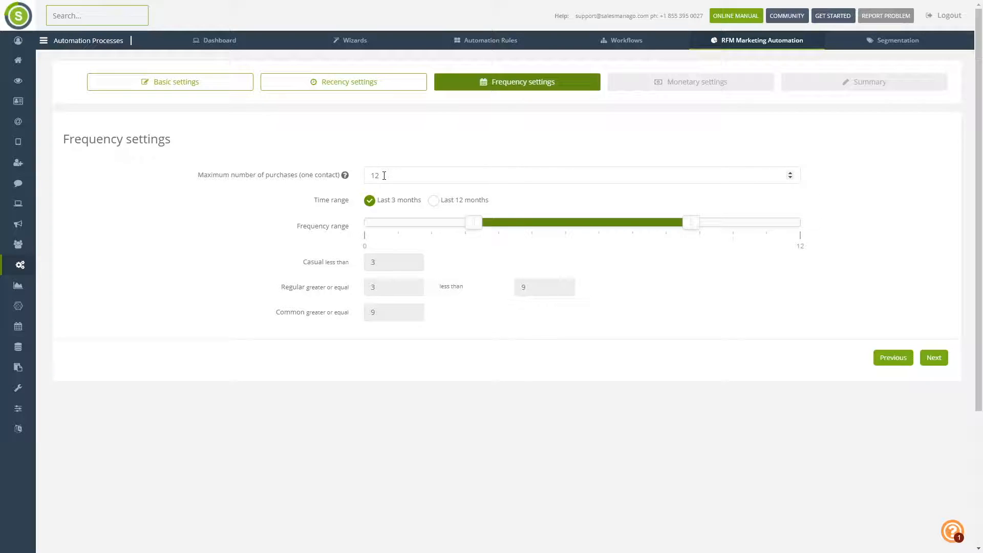
pyautogui.moveTo(385, 176); pyautogui.dragTo(365, 178)
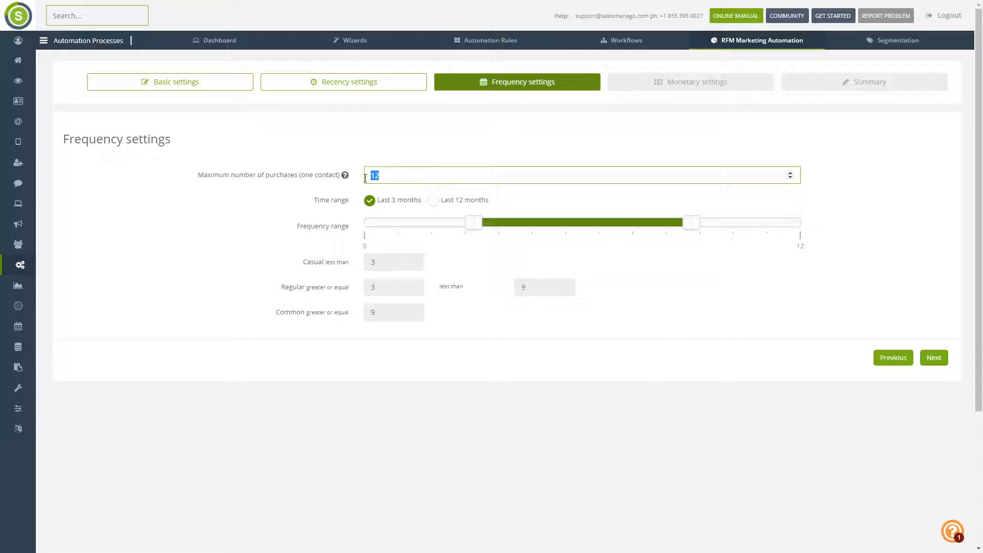
pyautogui.click(368, 177)
pyautogui.moveTo(368, 177); pyautogui.dragTo(398, 175)
pyautogui.click(398, 174)
pyautogui.click(432, 205)
pyautogui.click(369, 207)
# Step: Set the frequency range thresholds to 1 and 4 purchases and continue to the monetary settings
pyautogui.moveTo(475, 223); pyautogui.dragTo(390, 230)
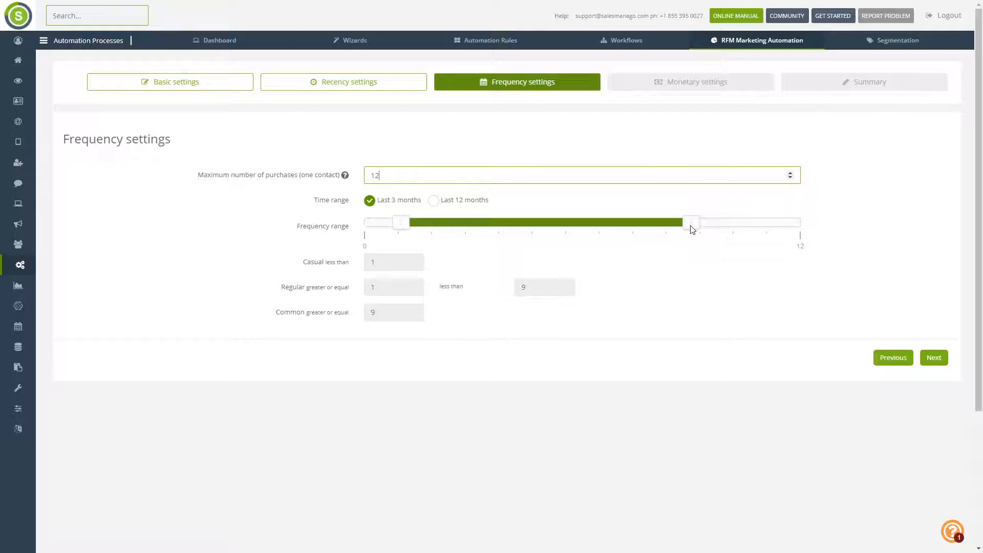
pyautogui.moveTo(691, 227); pyautogui.dragTo(517, 229)
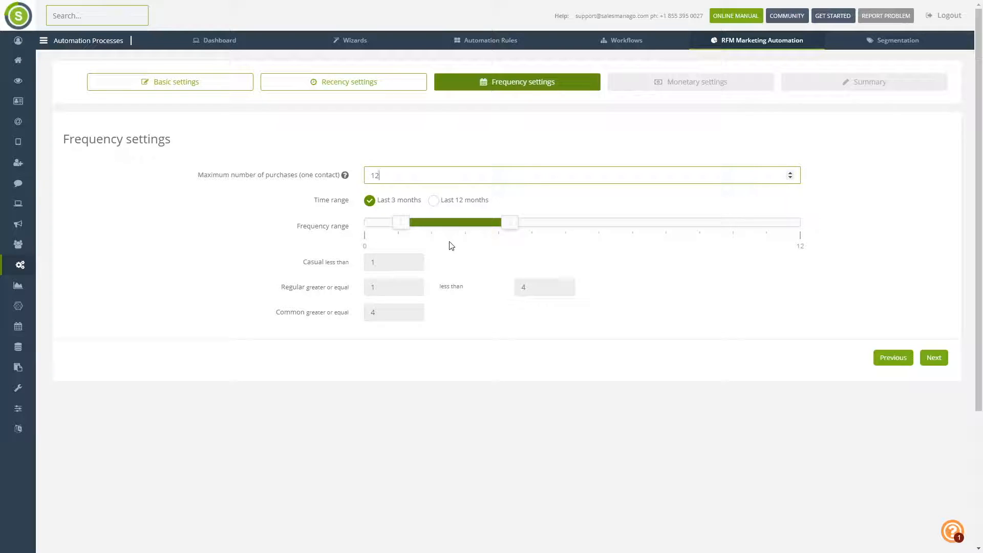
pyautogui.click(933, 363)
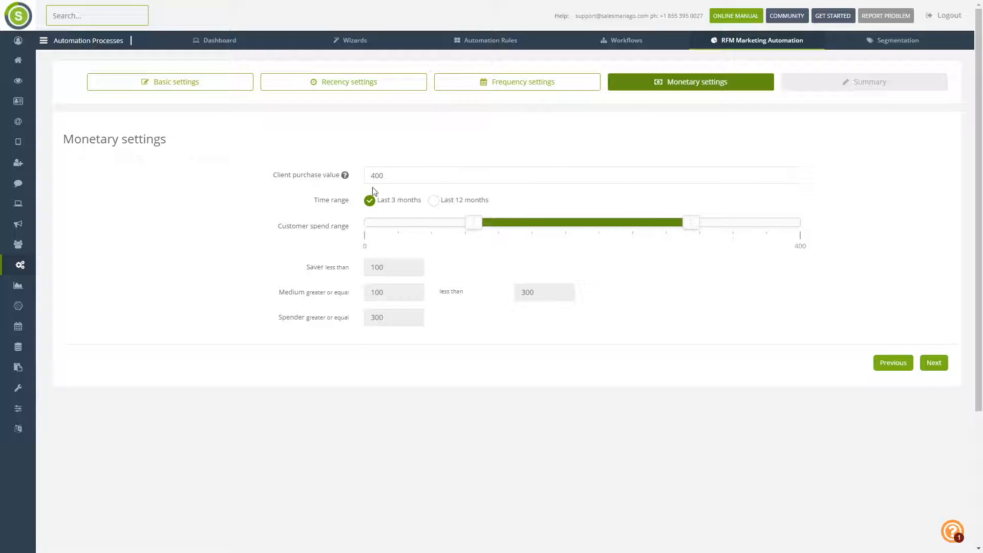
# Step: Set the client purchase value to 500 and the monetary time range to the last 12 months
pyautogui.moveTo(344, 177)
pyautogui.moveTo(389, 176); pyautogui.dragTo(368, 177)
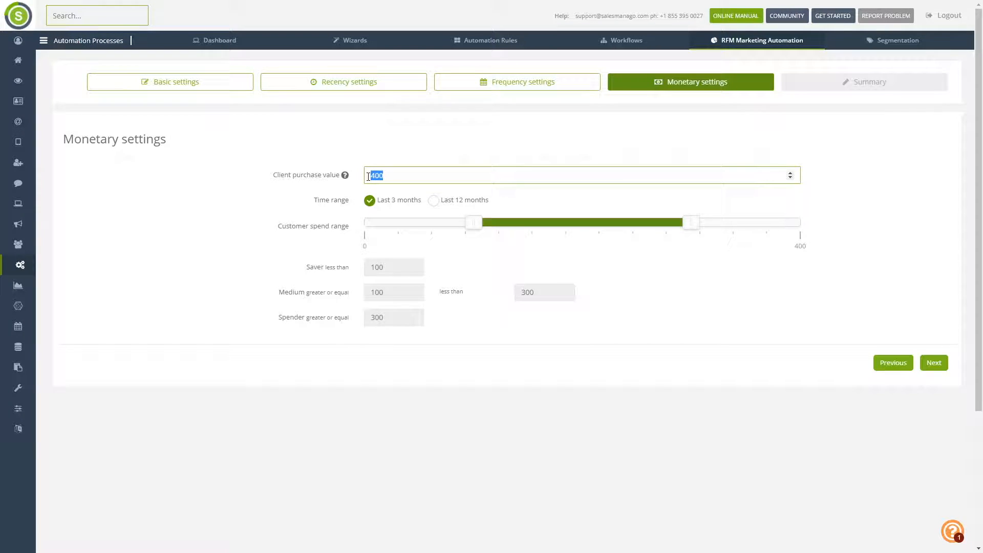
pyautogui.write('500')
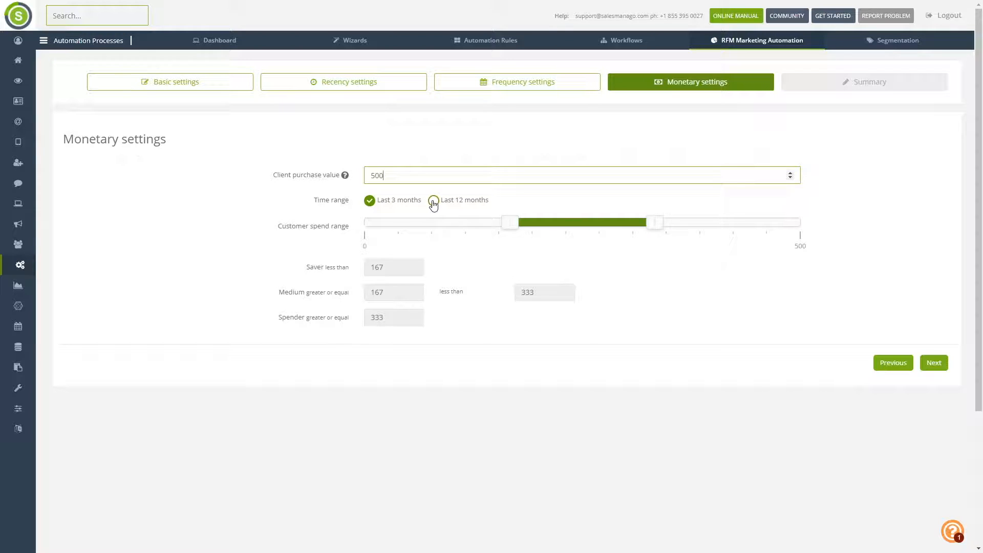
pyautogui.click(433, 201)
# Step: Adjust the customer spend range's saver threshold, set its spender threshold to 288, and continue to the summary
pyautogui.moveTo(514, 230); pyautogui.dragTo(475, 224)
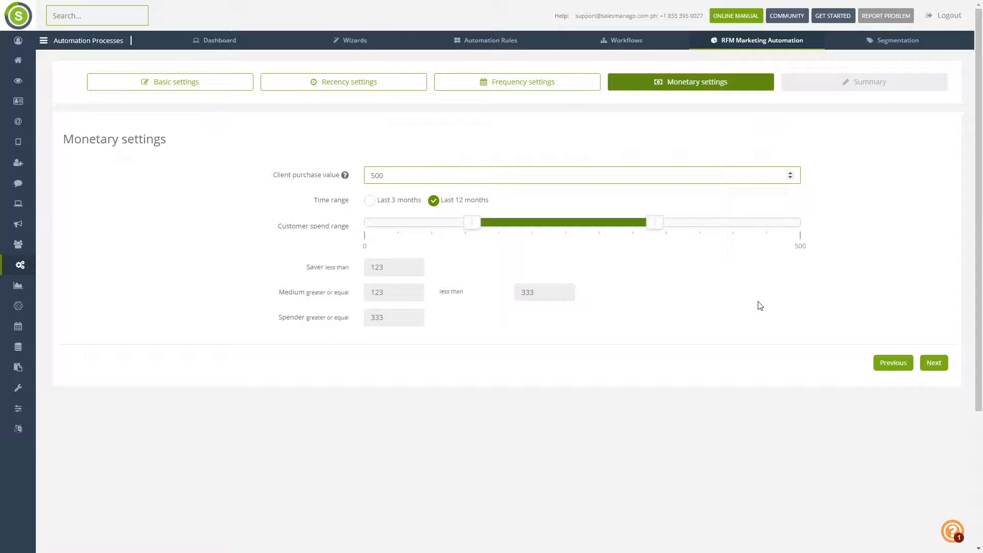
pyautogui.moveTo(654, 228); pyautogui.dragTo(619, 229)
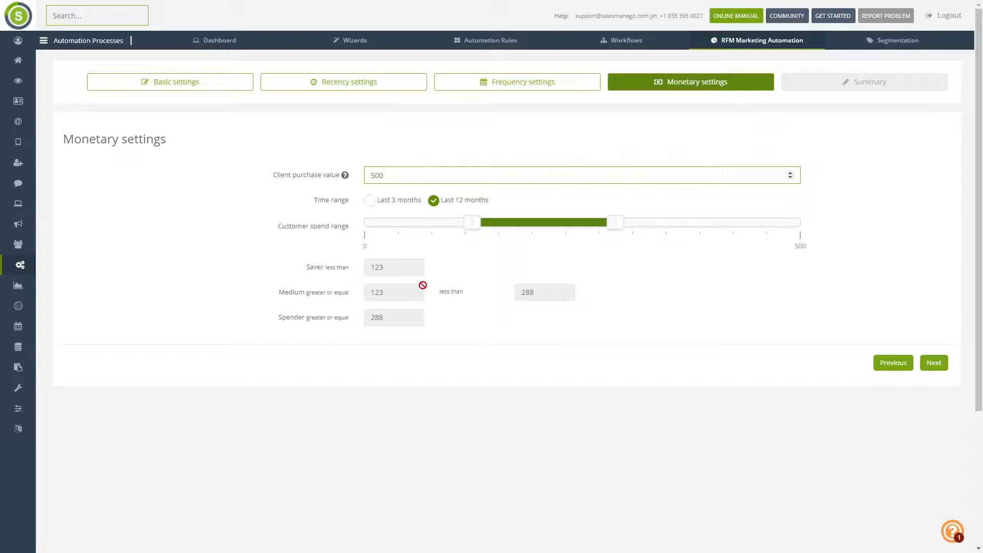
pyautogui.moveTo(473, 222); pyautogui.dragTo(543, 221)
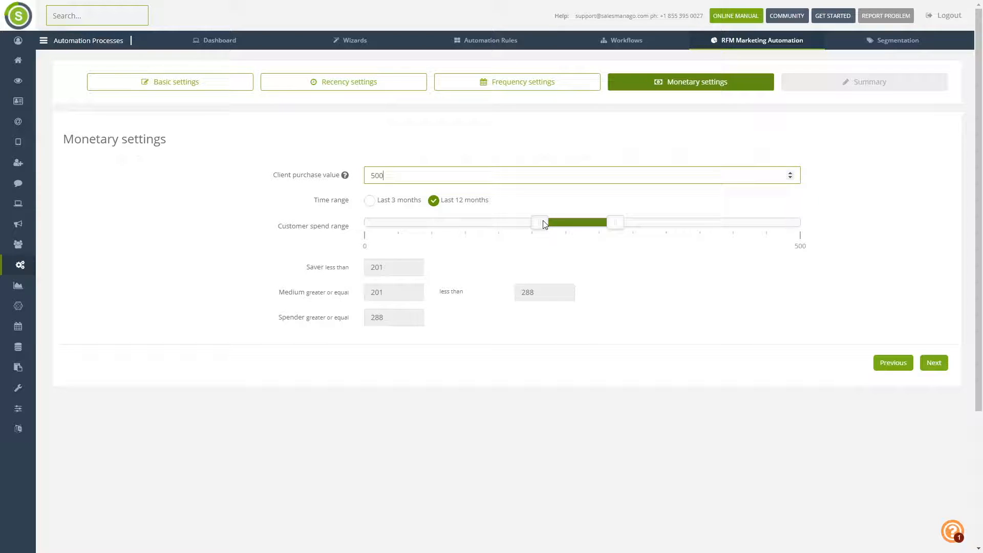
pyautogui.moveTo(542, 222); pyautogui.dragTo(526, 222)
pyautogui.click(934, 363)
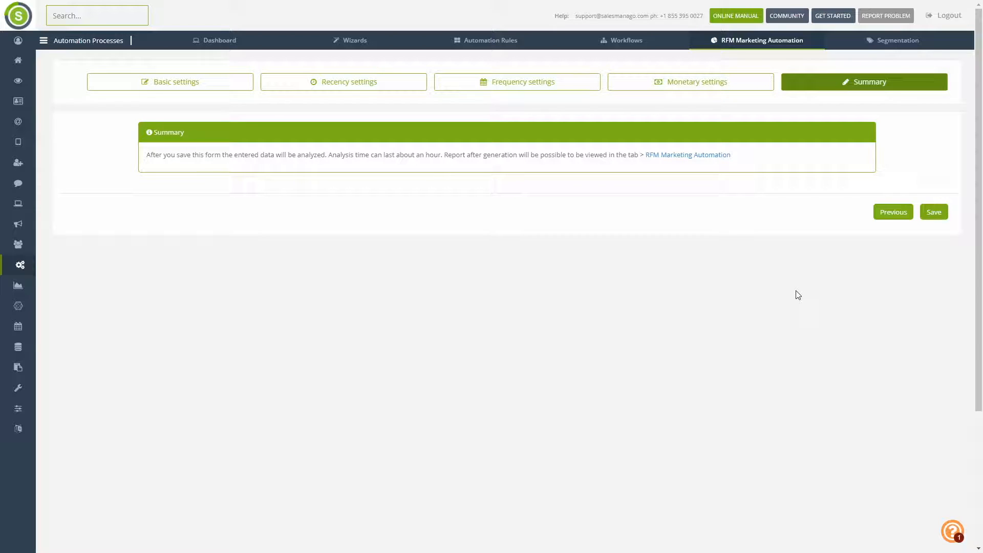
# Step: Open the existing RFM Analytics report and examine the short and long segments in the users-by-recency chart
pyautogui.click(756, 46)
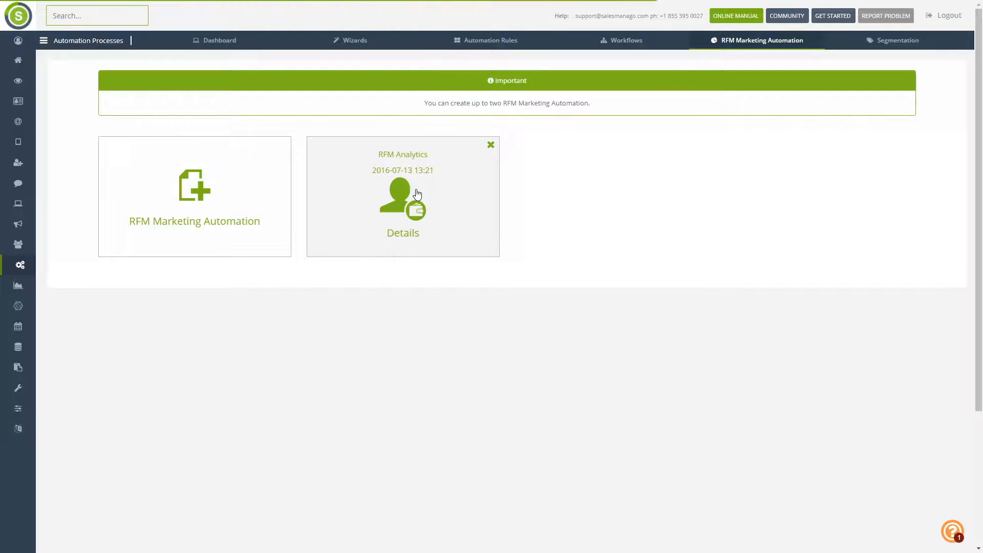
pyautogui.click(418, 195)
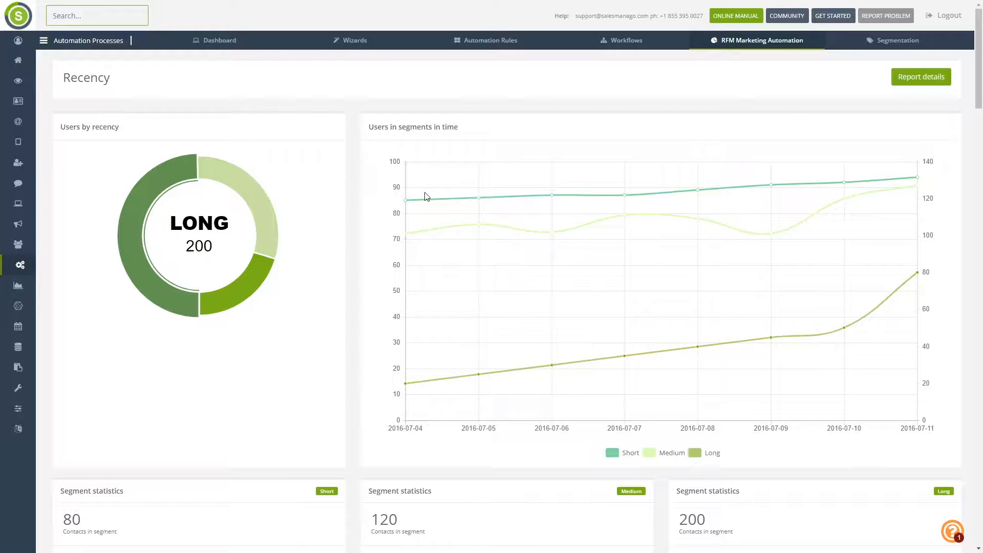
pyautogui.scroll(-1, 415, 187)
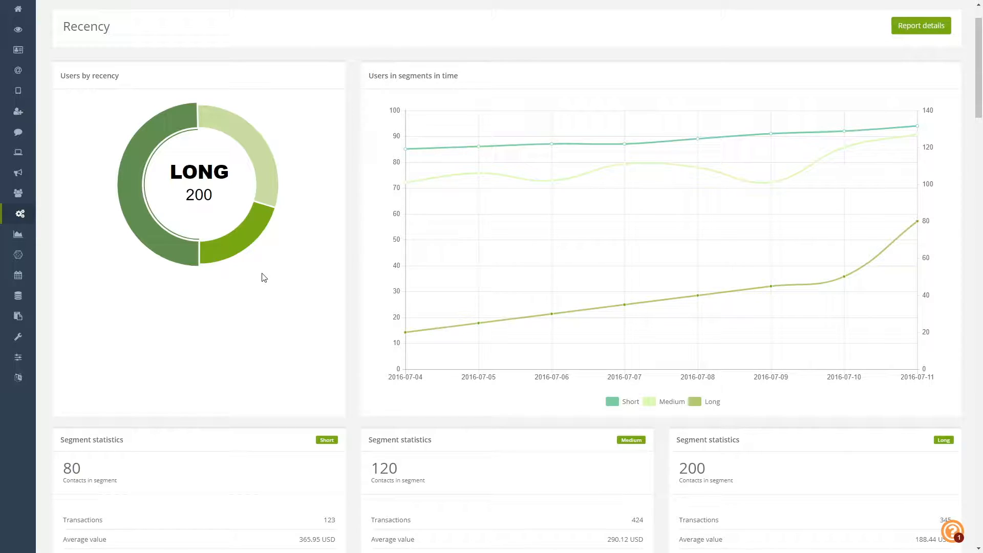
pyautogui.moveTo(244, 252)
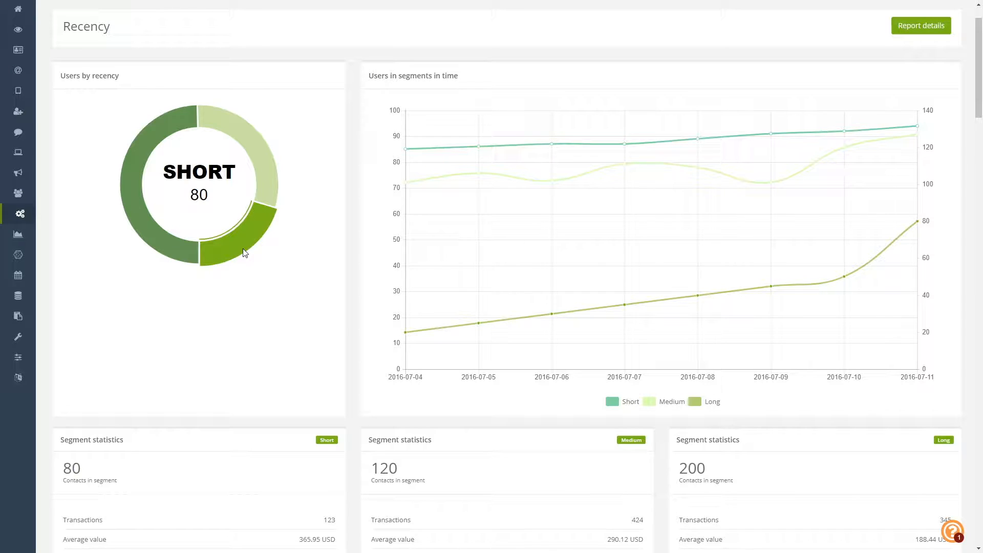
pyautogui.moveTo(158, 125)
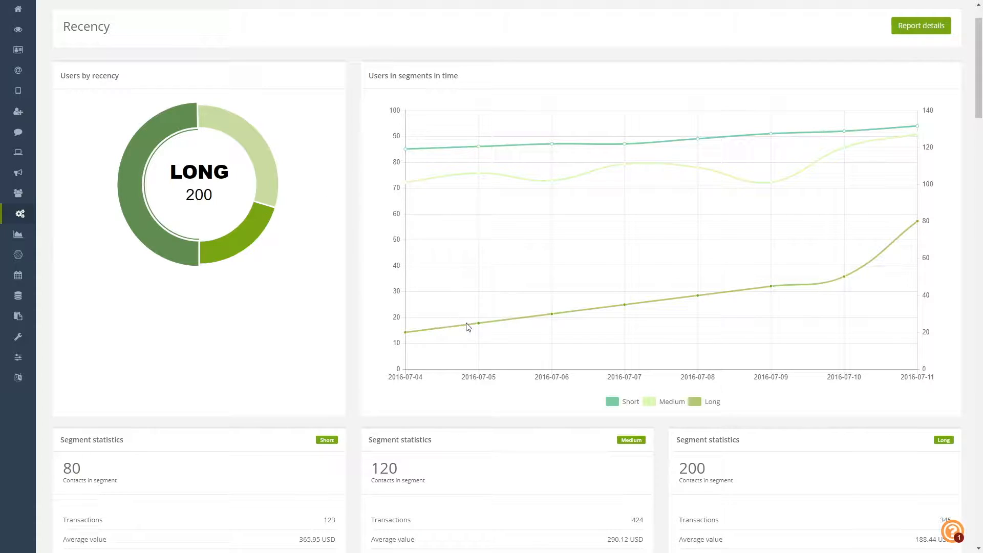
# Step: Examine the recency segments over time and the recency segment statistics, including the short segment's total income
pyautogui.moveTo(479, 328)
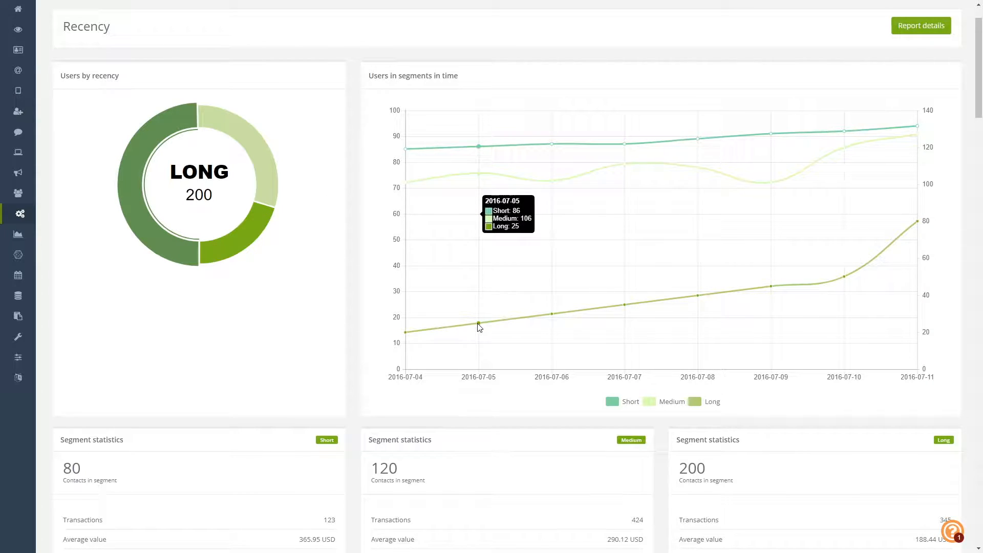
pyautogui.moveTo(625, 309)
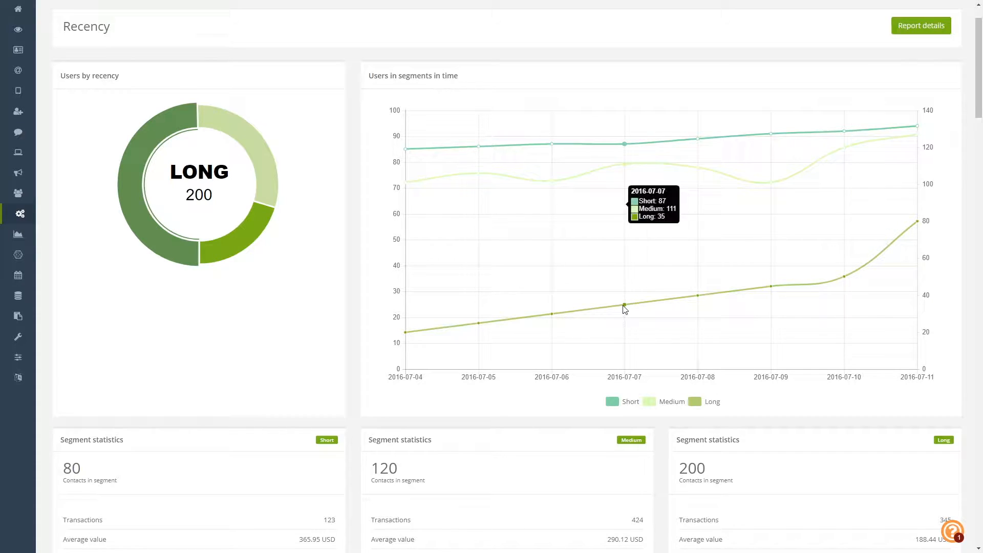
pyautogui.moveTo(699, 300)
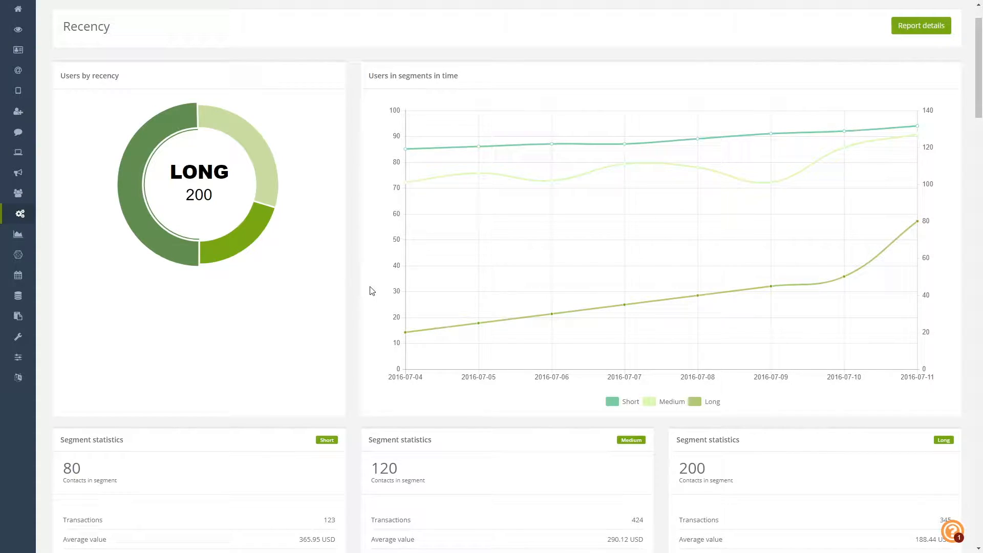
pyautogui.scroll(-7, 373, 287)
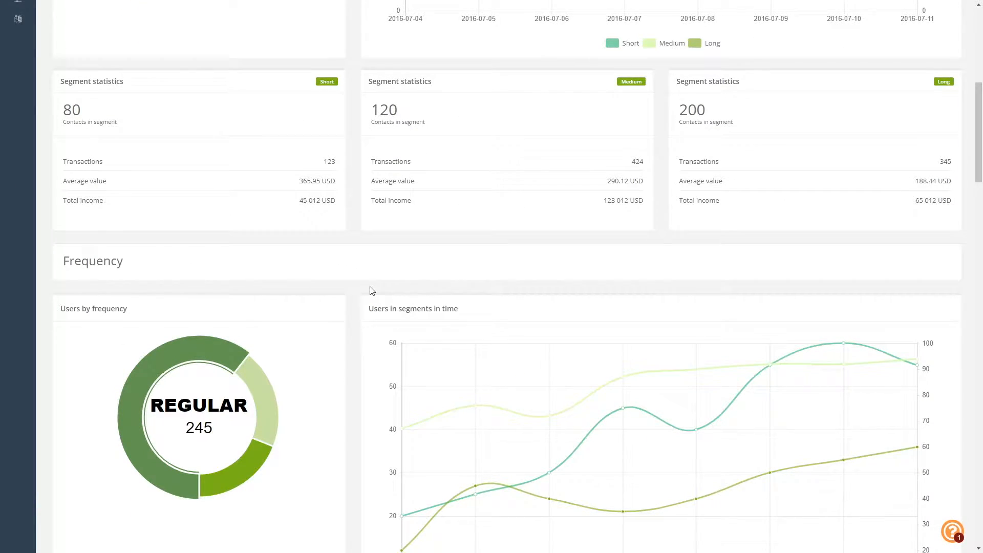
pyautogui.scroll(1, 372, 291)
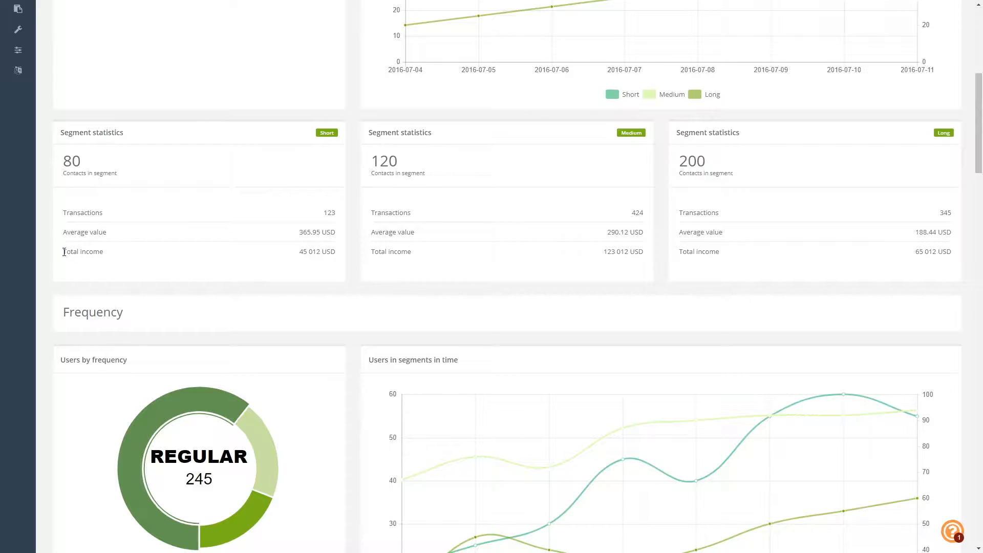
pyautogui.moveTo(64, 252); pyautogui.dragTo(109, 248)
pyautogui.moveTo(338, 251)
pyautogui.mouseDown()
pyautogui.moveTo(321, 251)
pyautogui.moveTo(333, 252)
pyautogui.mouseUp()
pyautogui.click(313, 267)
# Step: Examine the casual and common segments in the users-by-frequency chart and review the frequency segment statistics
pyautogui.scroll(-4, 336, 263)
pyautogui.scroll(-2, 336, 263)
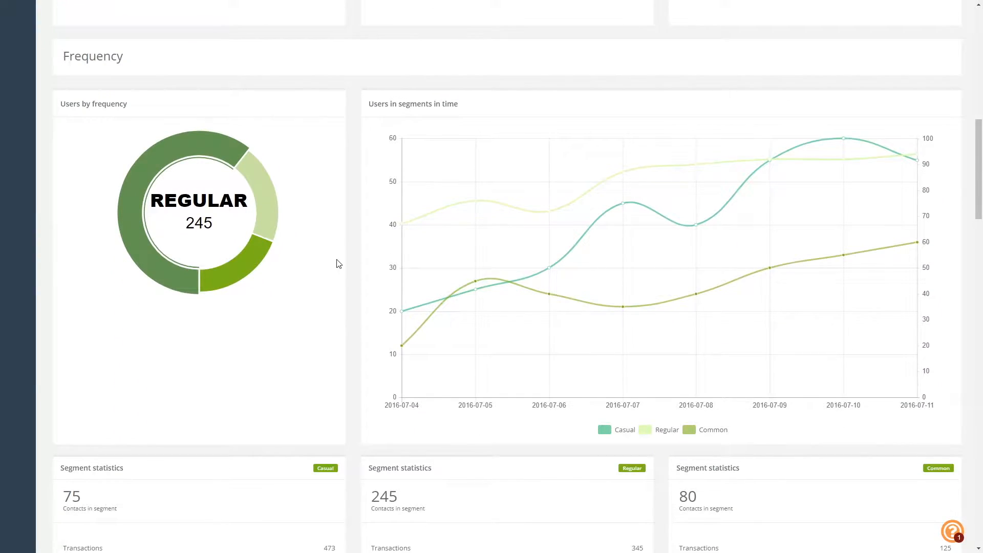
pyautogui.scroll(1, 337, 263)
pyautogui.scroll(-1, 341, 264)
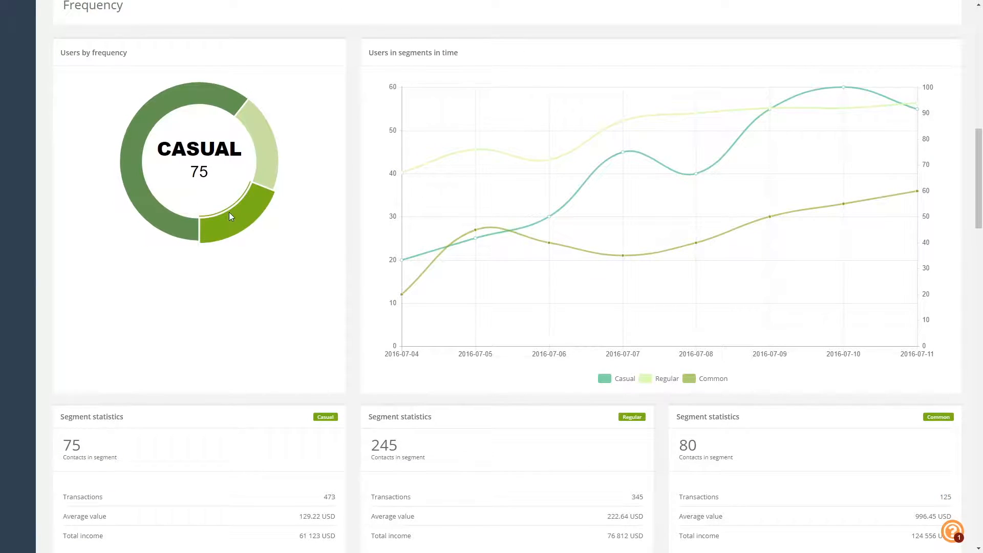
pyautogui.moveTo(266, 167)
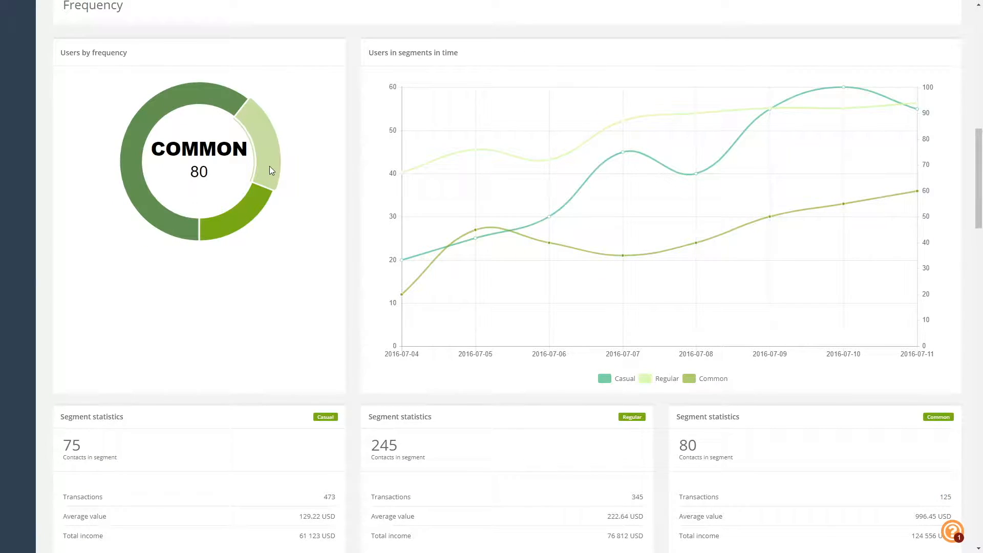
pyautogui.scroll(-4, 336, 193)
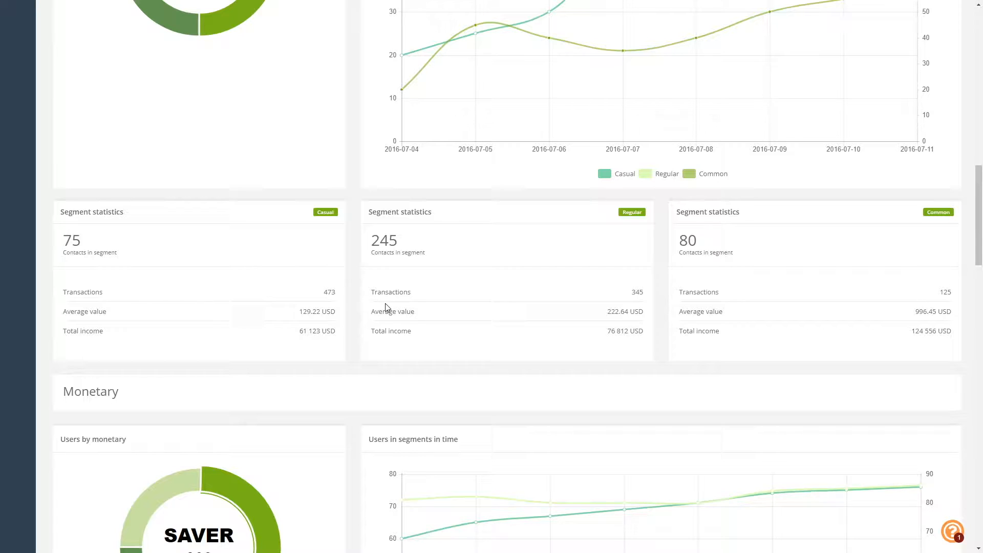
# Step: Review the monetary section's users-by-monetary chart, segment trends over time and segment statistics
pyautogui.scroll(-9, 386, 307)
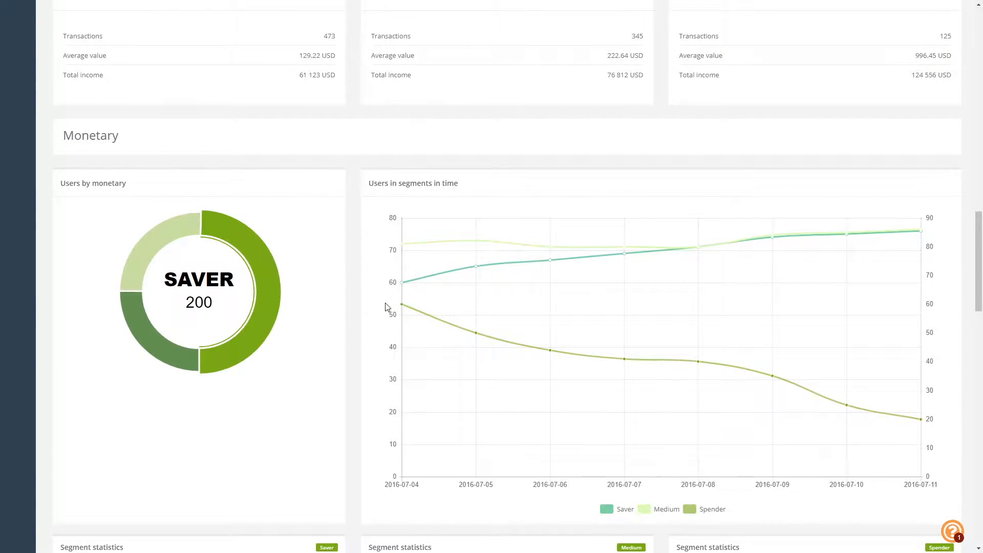
pyautogui.scroll(-1, 387, 307)
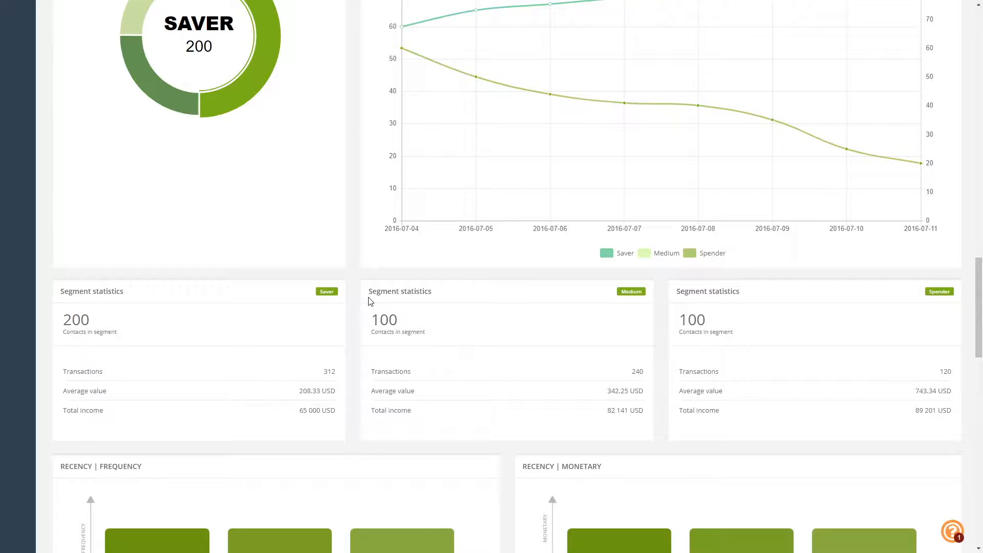
pyautogui.scroll(1, 341, 296)
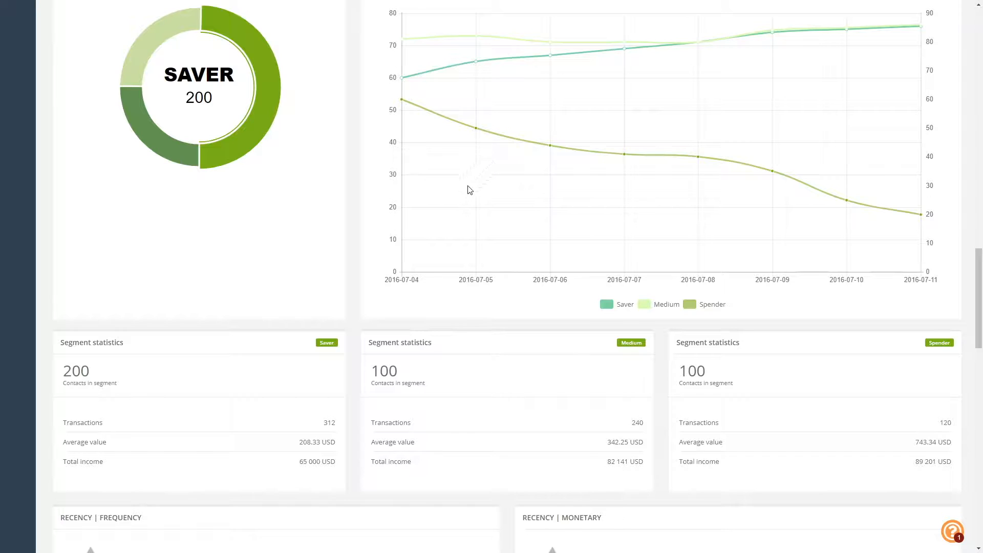
# Step: Examine the Recency | Frequency and Recency | Monetary matrices and their segment axes
pyautogui.scroll(-9, 357, 246)
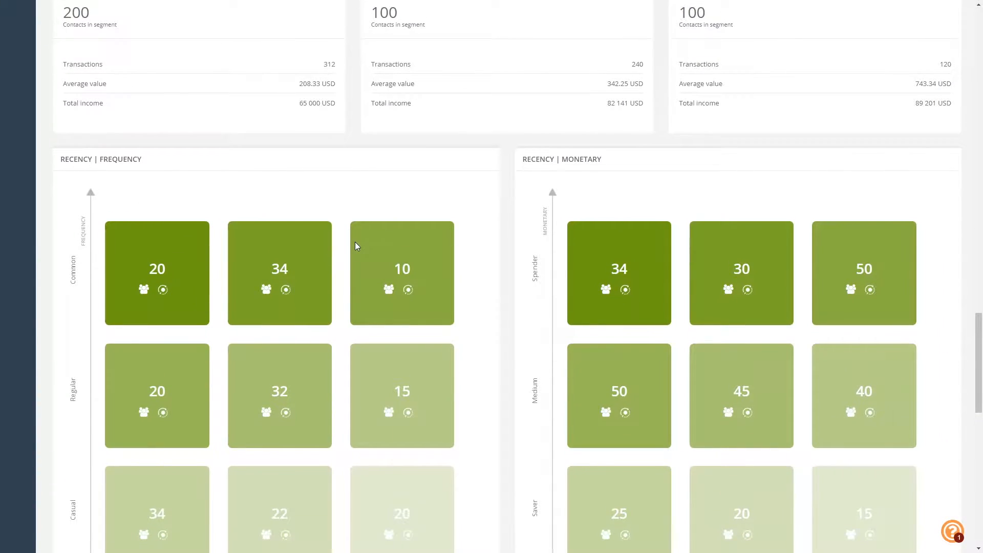
pyautogui.scroll(-1, 469, 217)
pyautogui.scroll(1, 469, 217)
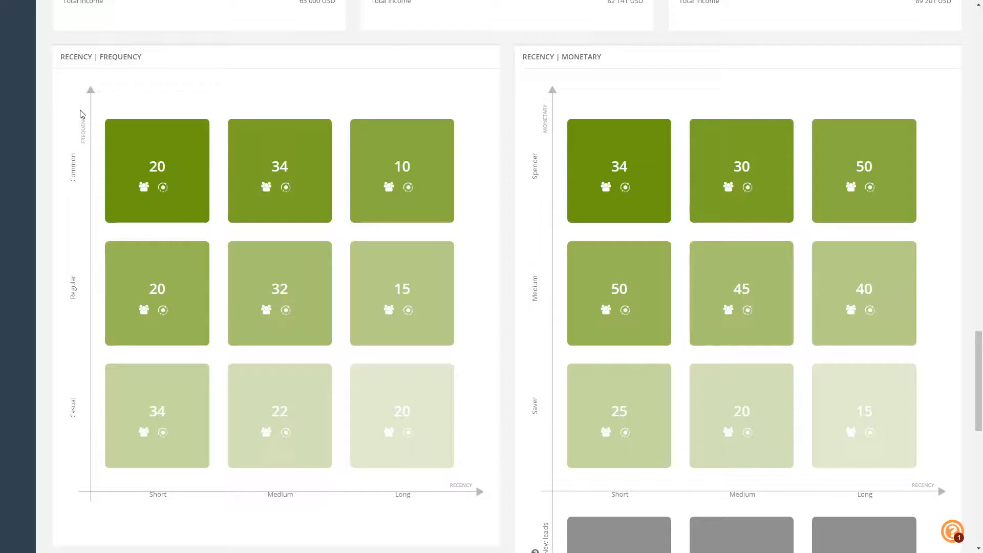
pyautogui.scroll(-1, 81, 114)
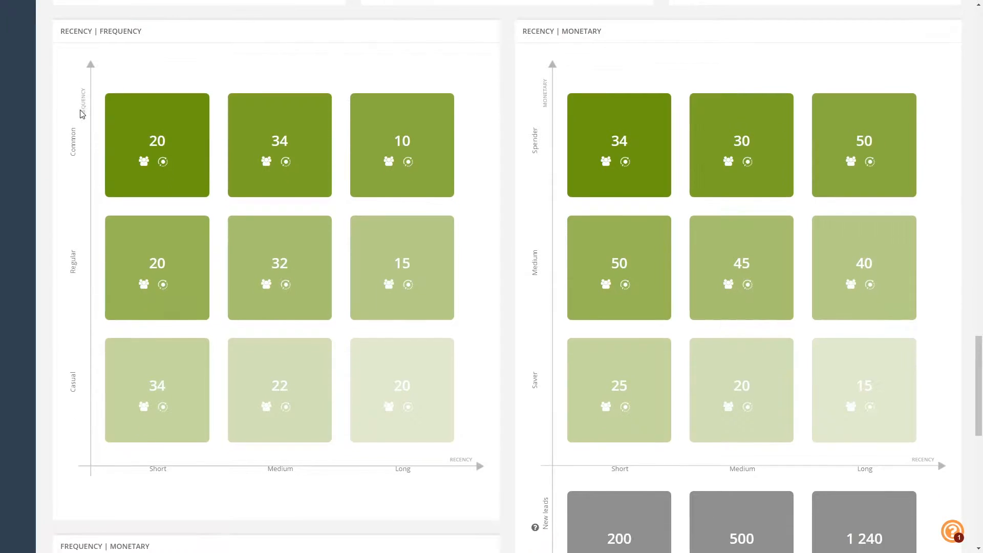
pyautogui.scroll(1, 81, 114)
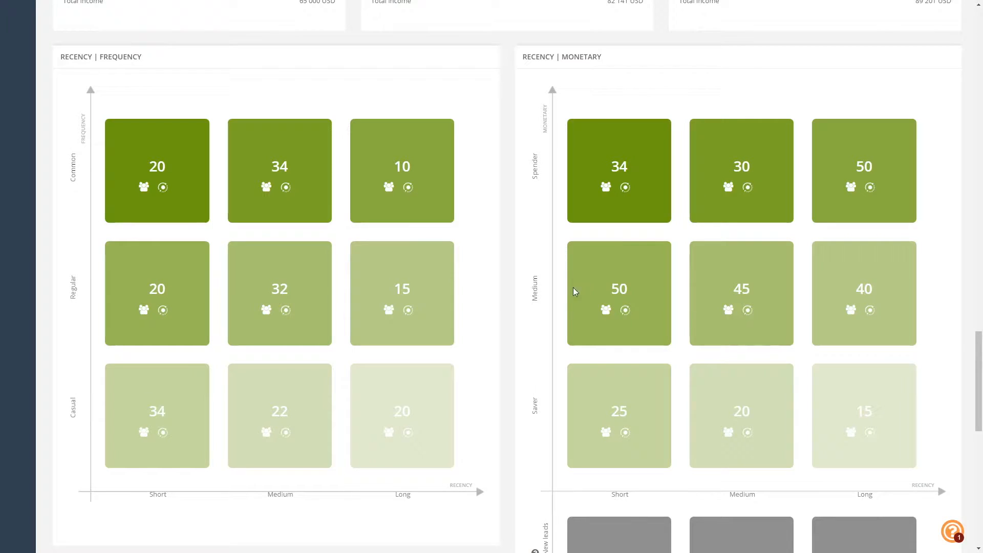
# Step: Examine the Frequency | Monetary matrix, including the casual saver segment, and return to the recency matrices
pyautogui.scroll(-8, 574, 287)
pyautogui.scroll(-2, 527, 302)
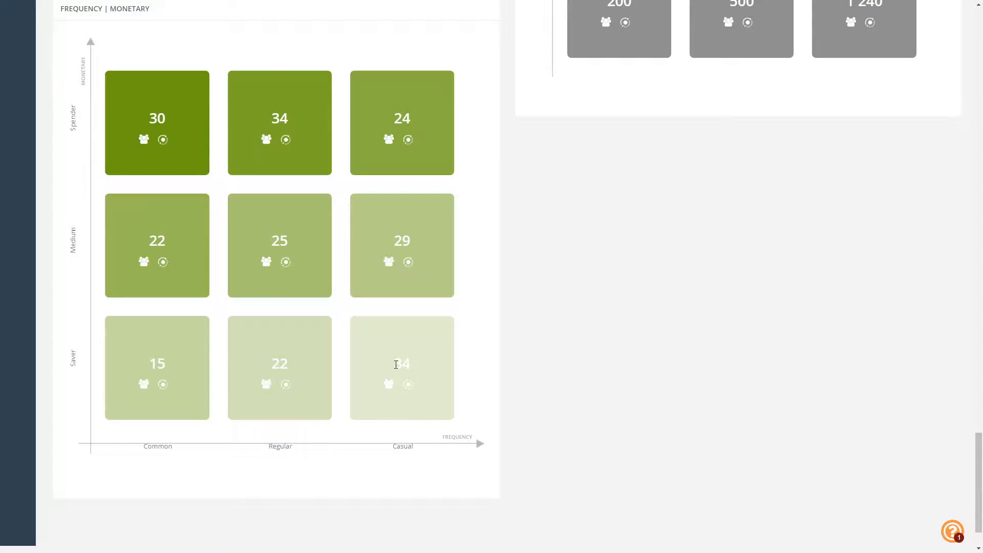
pyautogui.moveTo(396, 365); pyautogui.dragTo(413, 369)
pyautogui.click(413, 367)
pyautogui.scroll(4, 508, 434)
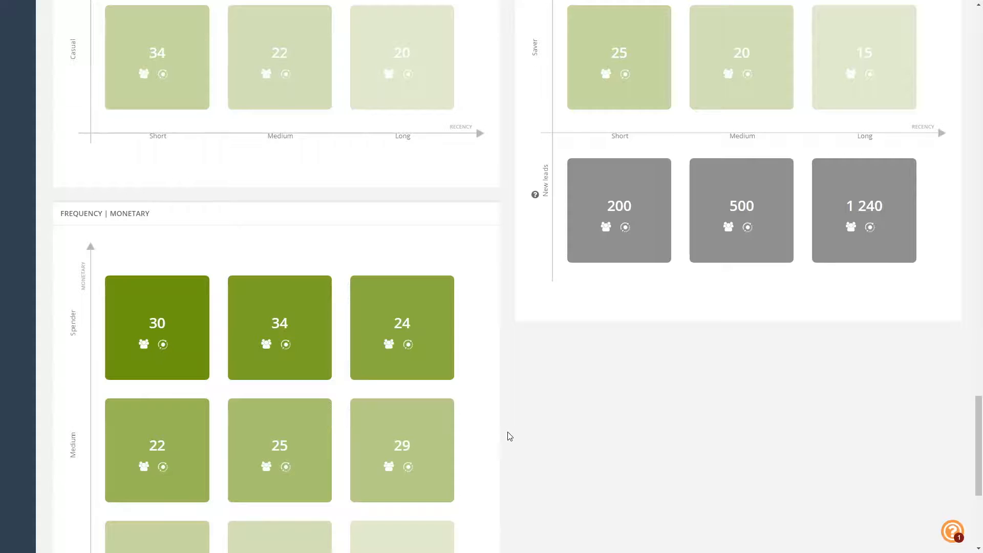
pyautogui.scroll(7, 509, 434)
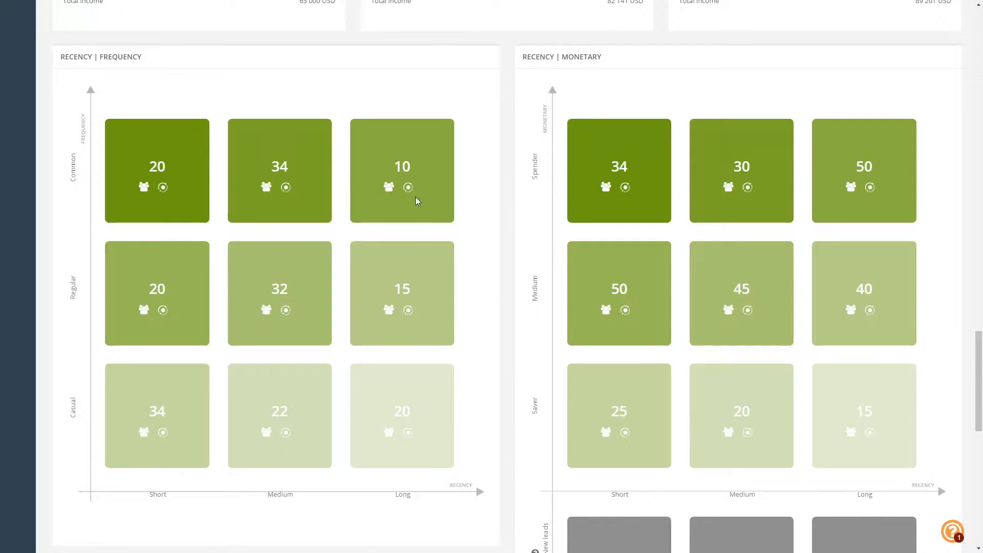
# Step: Open the Execute action dialog for the common, long-recency segment in the Recency | Frequency matrix and choose Send email
pyautogui.click(390, 187)
pyautogui.click(407, 188)
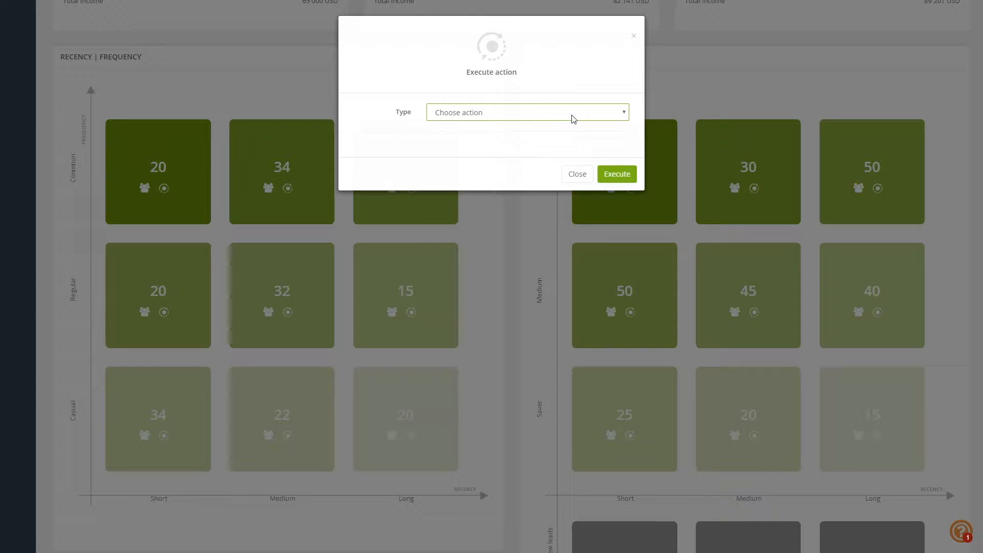
pyautogui.click(565, 141)
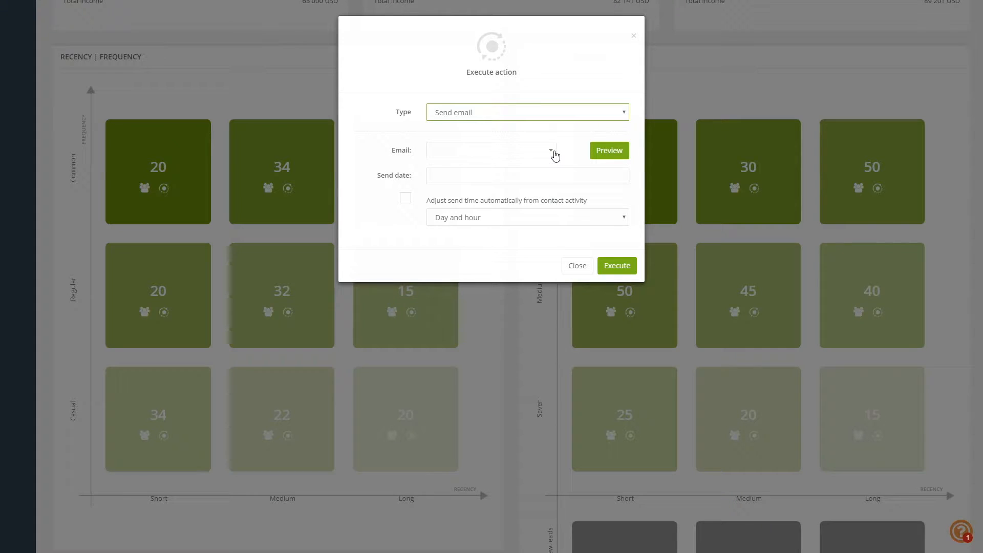
# Step: Check the email and send date choices, and enable automatic send time adjustment from contact activity
pyautogui.click(555, 153)
pyautogui.click(555, 153)
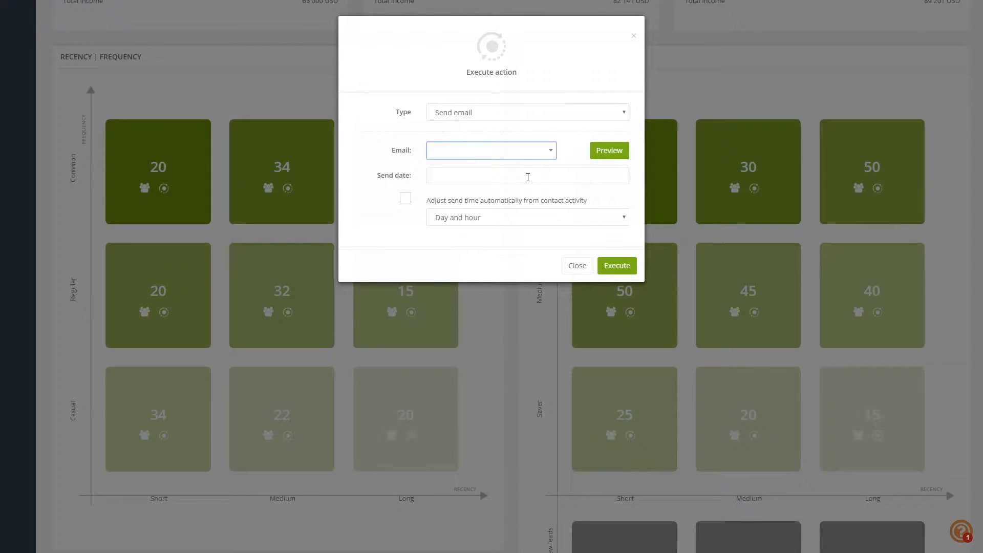
pyautogui.click(494, 176)
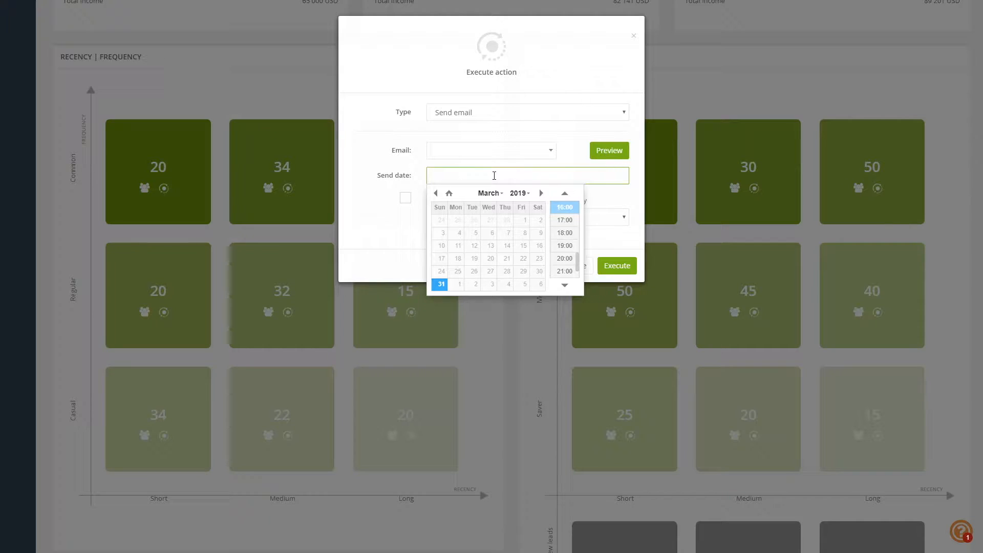
pyautogui.click(494, 175)
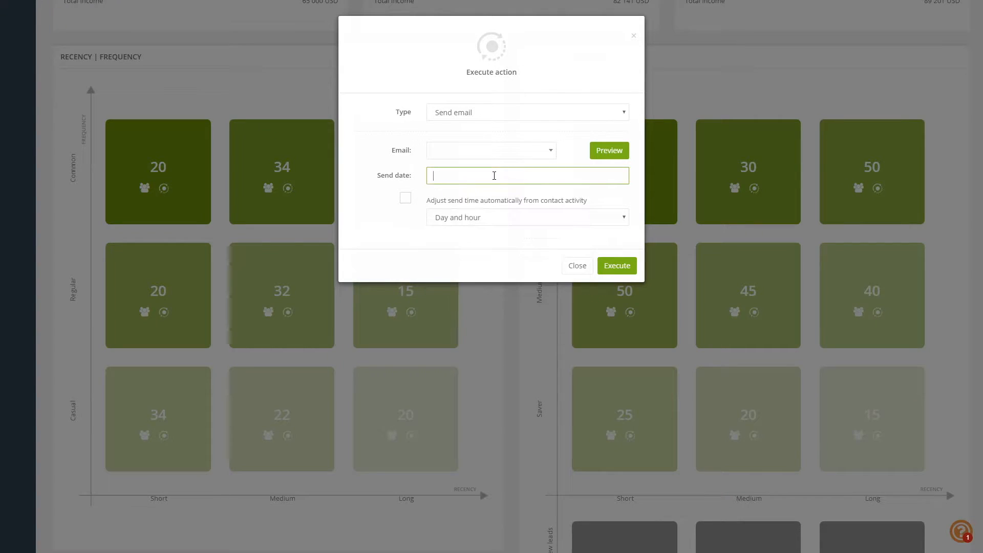
pyautogui.click(405, 198)
# Step: Change the action type to Add tag and open its tags entry
pyautogui.click(560, 119)
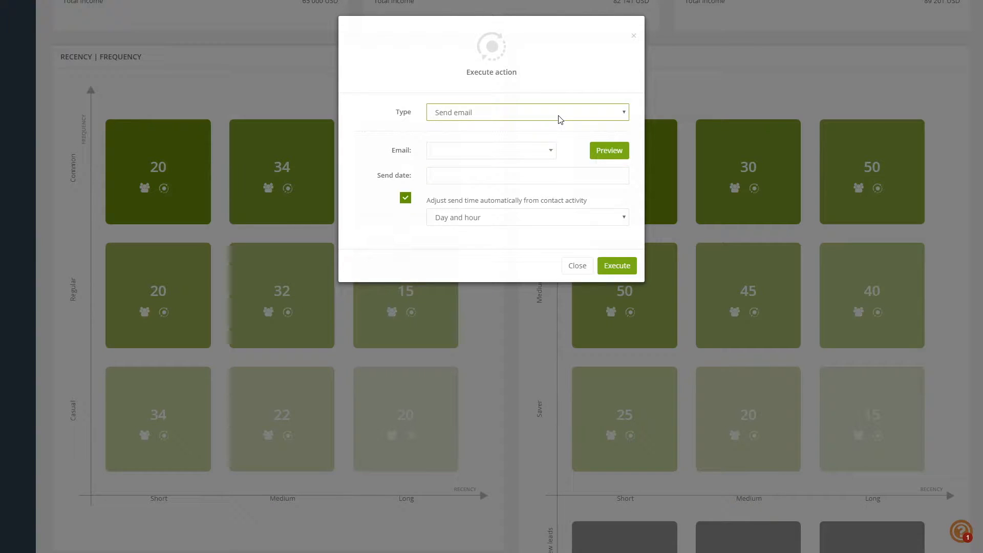
pyautogui.click(515, 150)
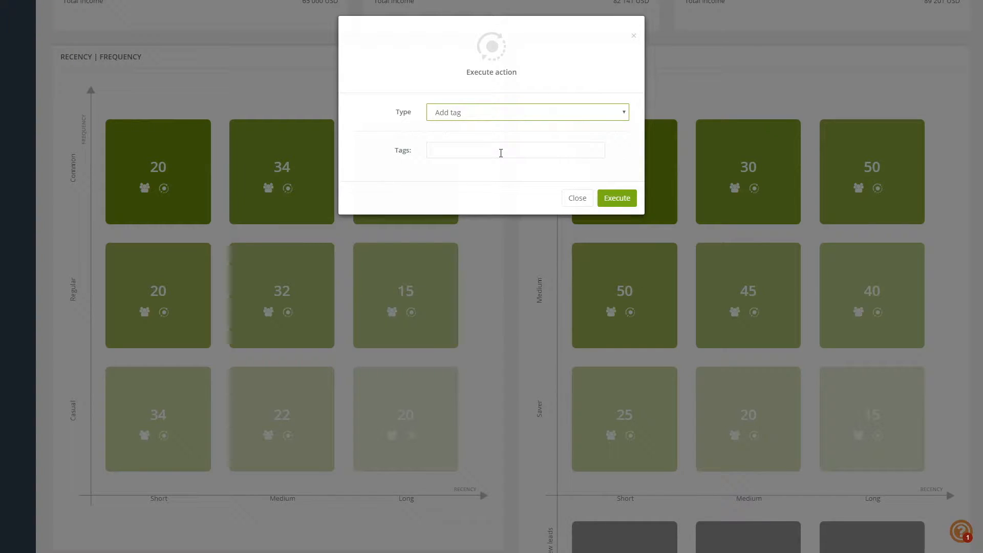
pyautogui.click(501, 153)
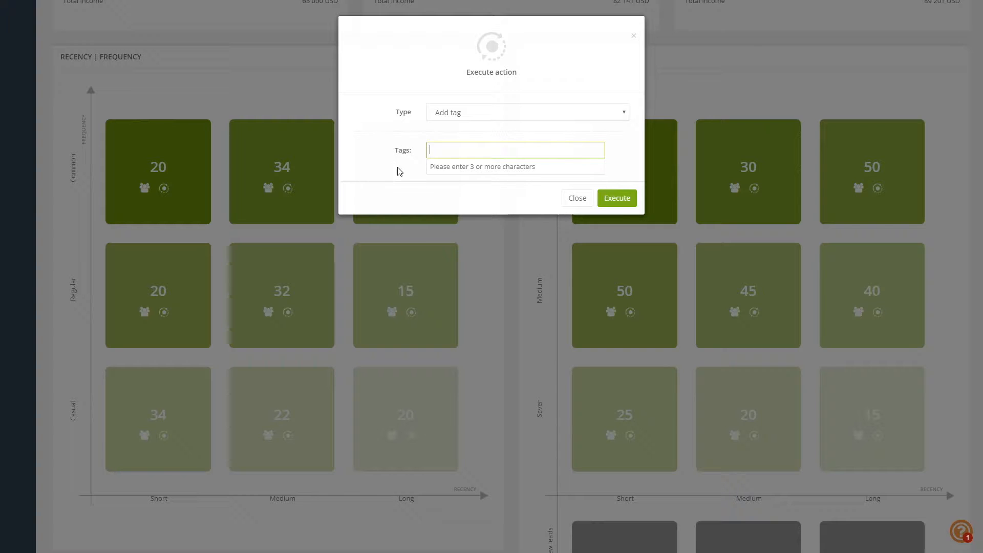
# Step: Change the action type to Run rule, check the available rules, and set the run time to Delay 15 minutes
pyautogui.click(469, 117)
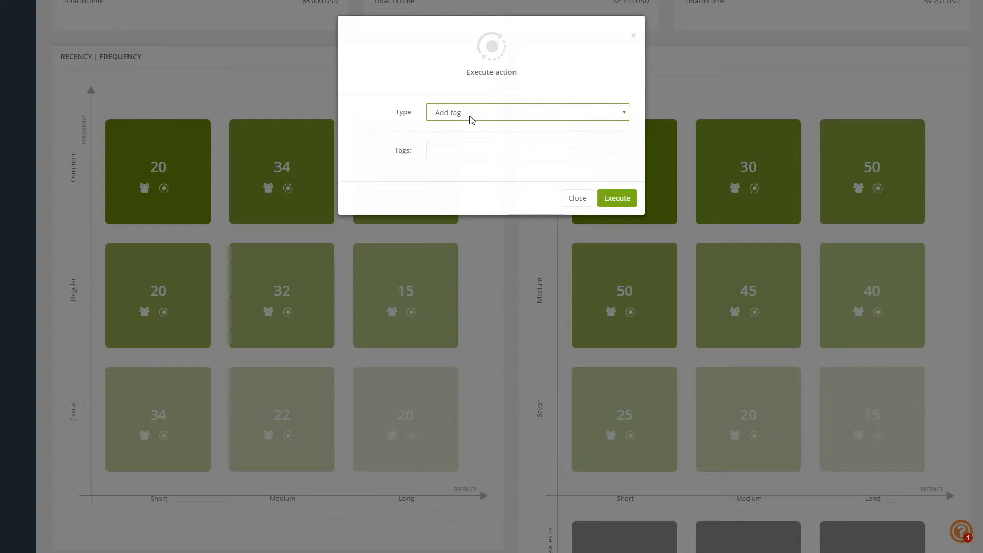
pyautogui.press('Down')
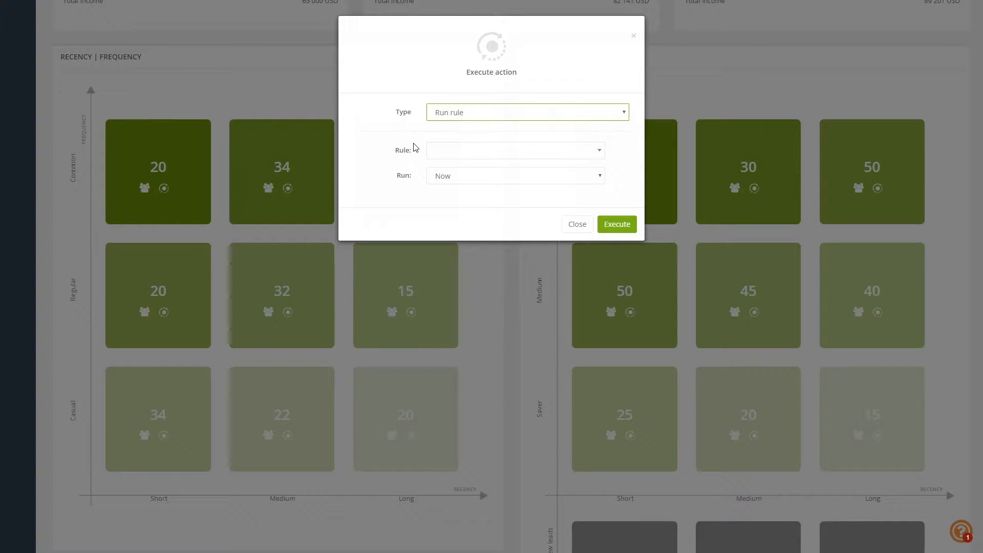
pyautogui.click(468, 156)
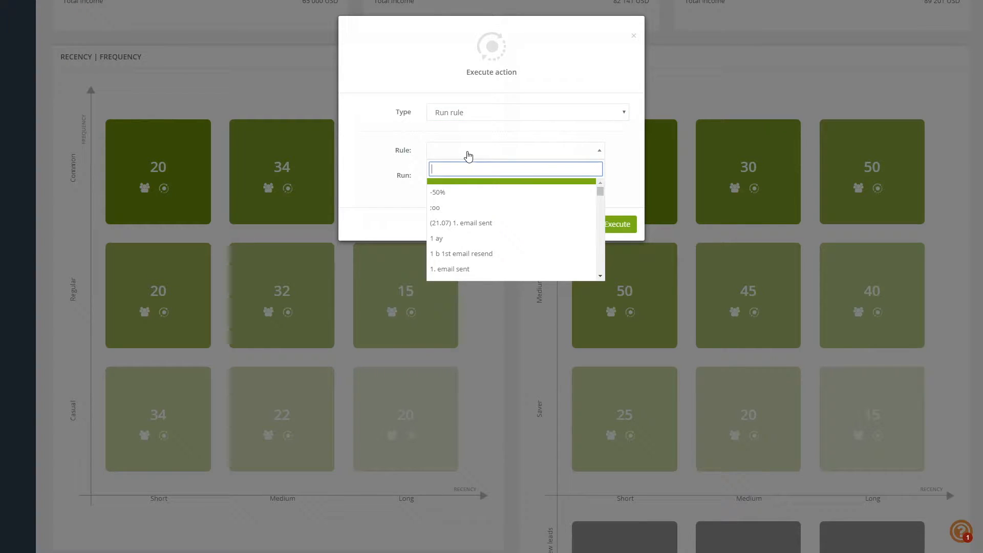
pyautogui.click(469, 157)
pyautogui.click(487, 182)
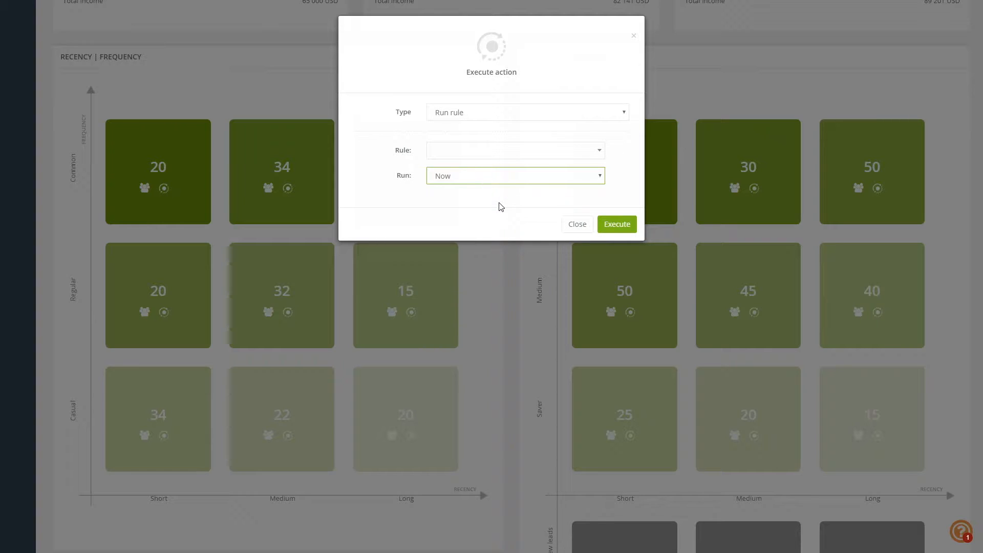
pyautogui.press('Down')
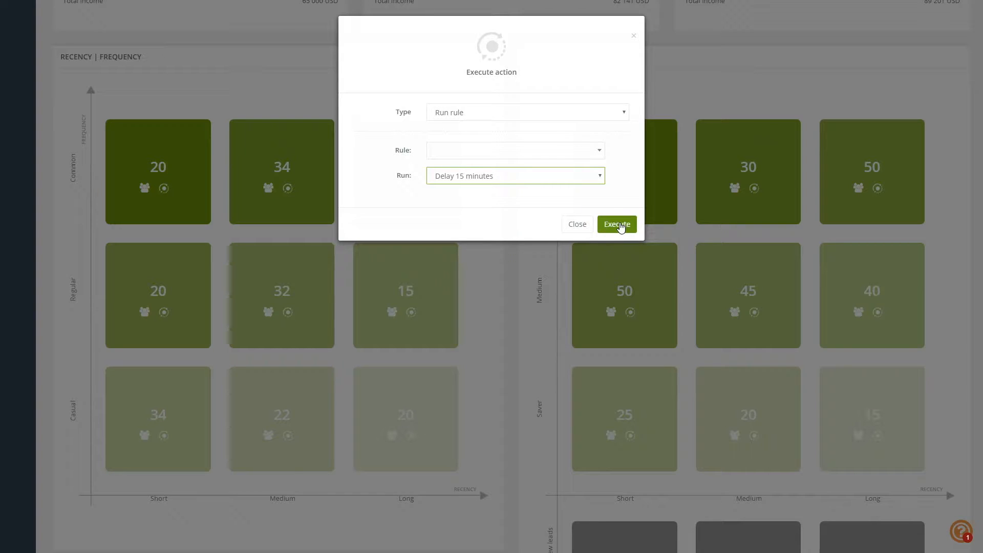
# Step: Show the Add contacts to stage in funnel action and switch the type to Delete contacts from funnel
pyautogui.click(492, 114)
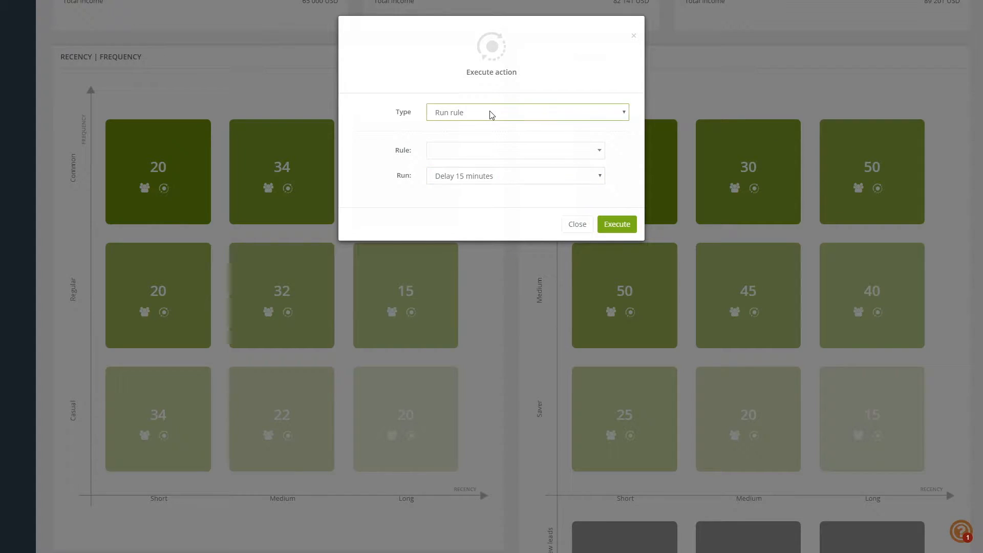
pyautogui.click(503, 170)
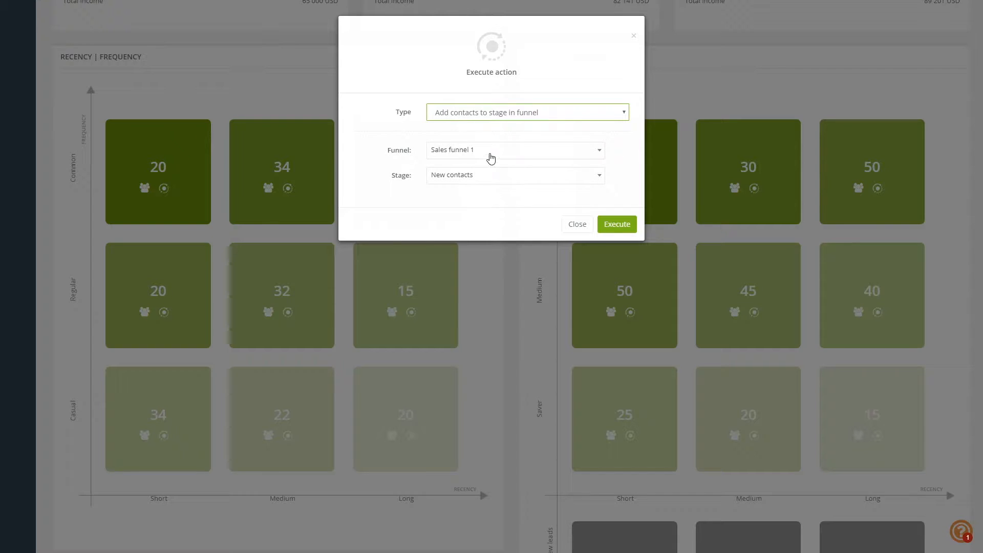
pyautogui.click(490, 153)
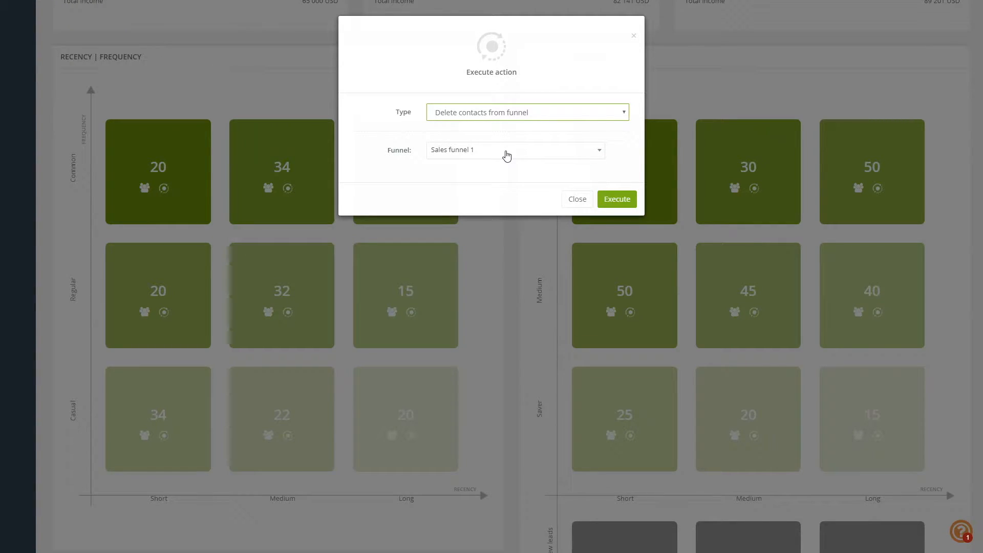
# Step: Check the funnel choices, change the action type to Send sms, and show its message, send date and sender fields
pyautogui.click(507, 154)
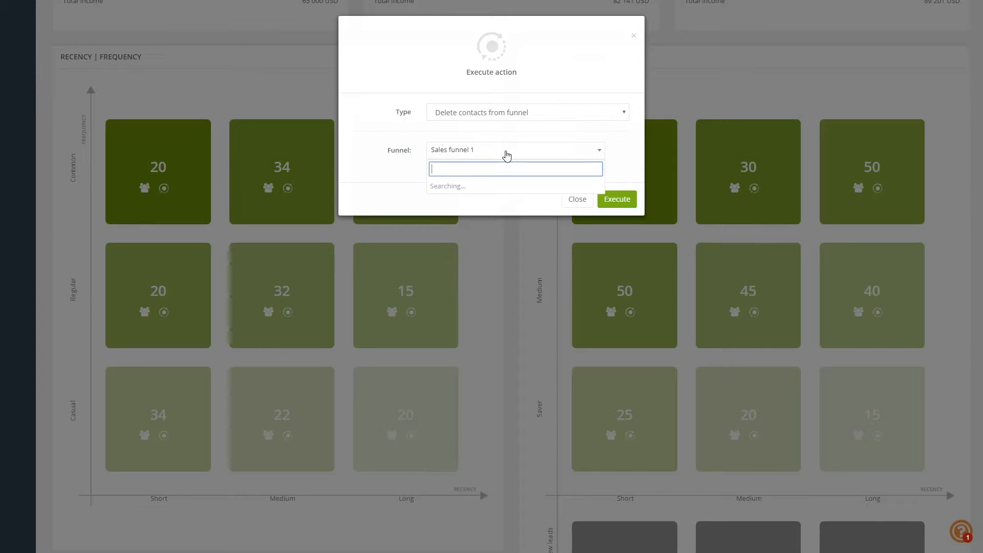
pyautogui.click(564, 111)
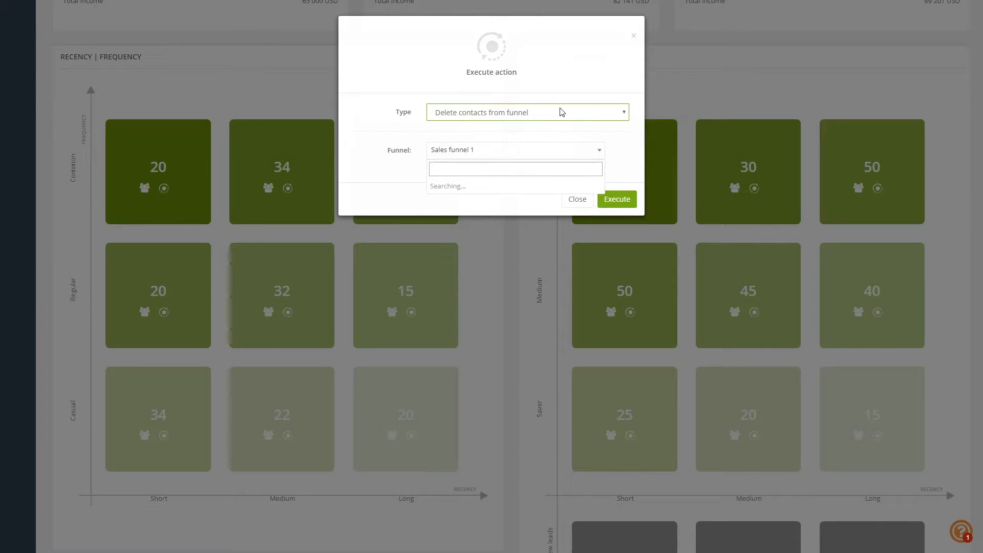
pyautogui.click(507, 186)
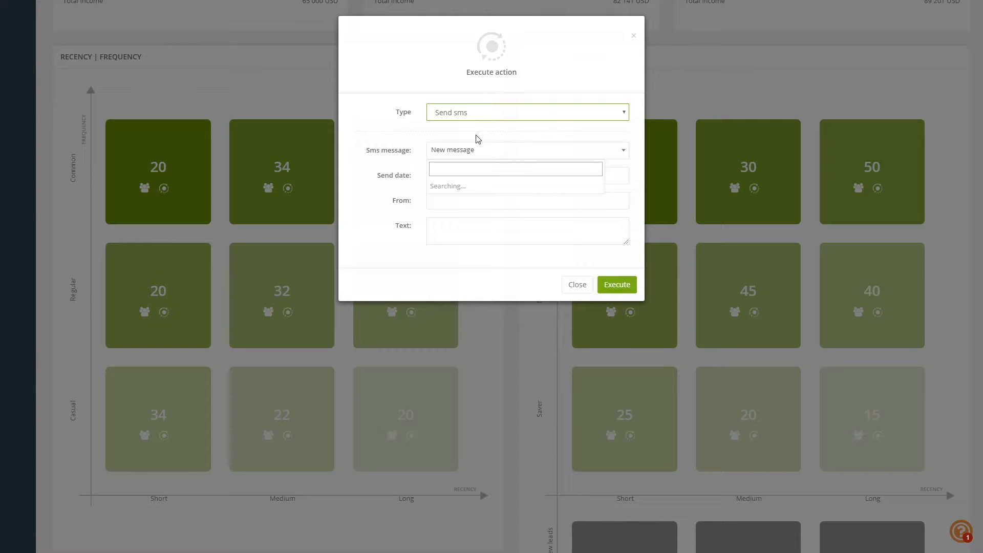
pyautogui.click(494, 153)
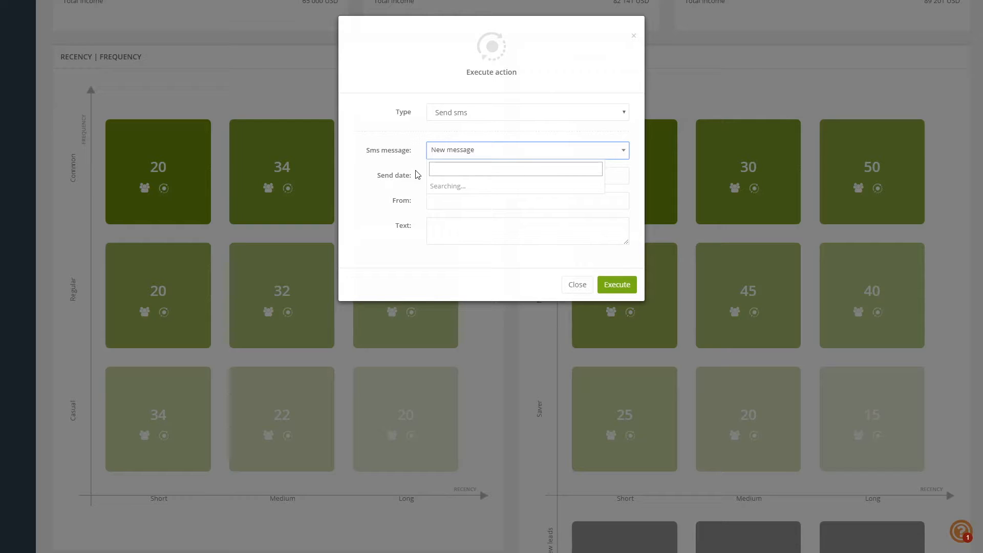
pyautogui.click(455, 168)
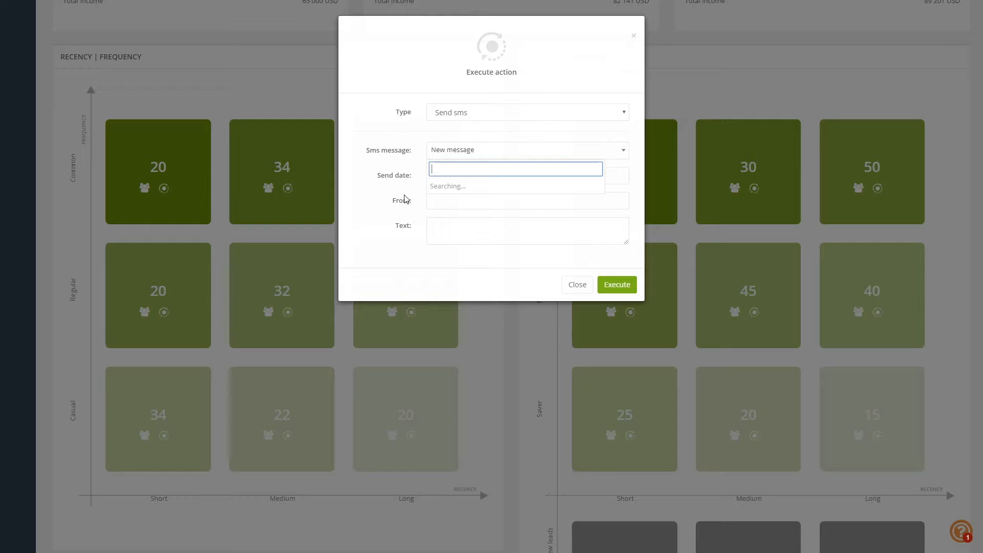
pyautogui.click(453, 206)
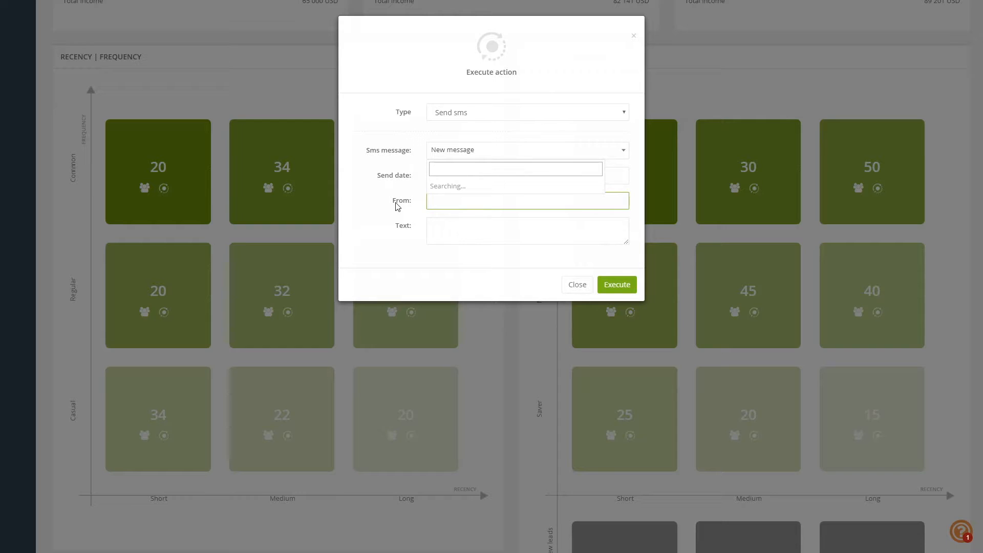
# Step: Change the action type to Add Custom Audience, compare the Existing and New Custom Audience options, and close the dialog without executing
pyautogui.click(502, 118)
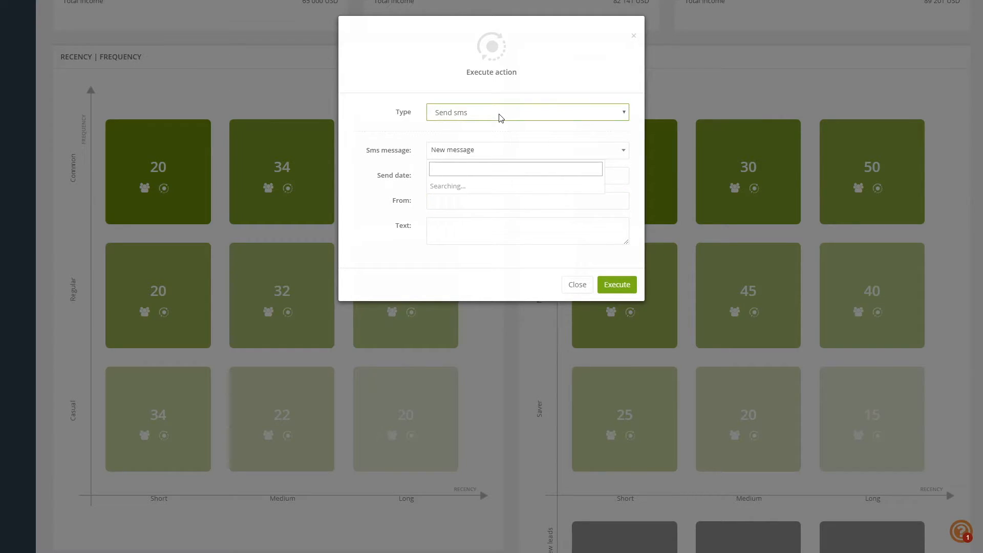
pyautogui.click(498, 196)
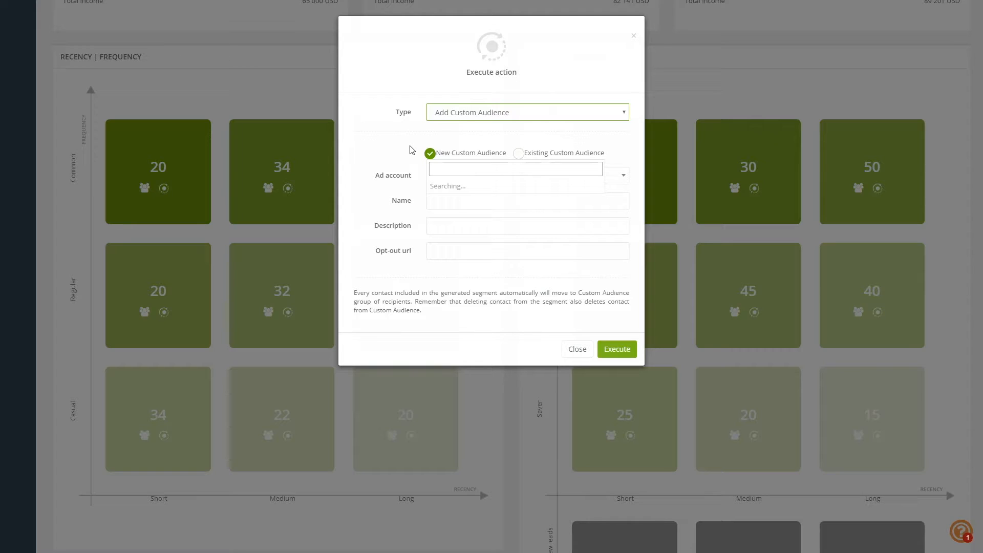
pyautogui.click(520, 157)
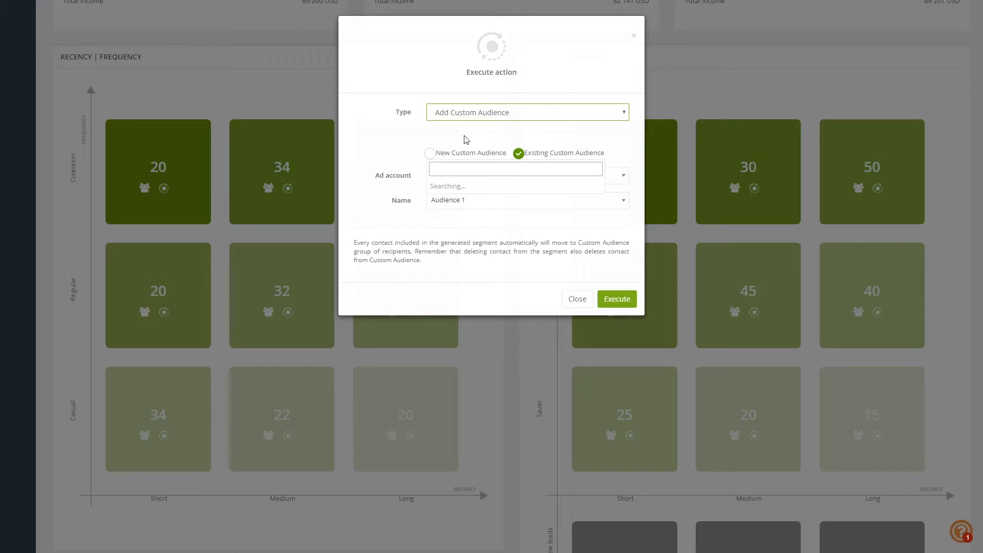
pyautogui.click(437, 154)
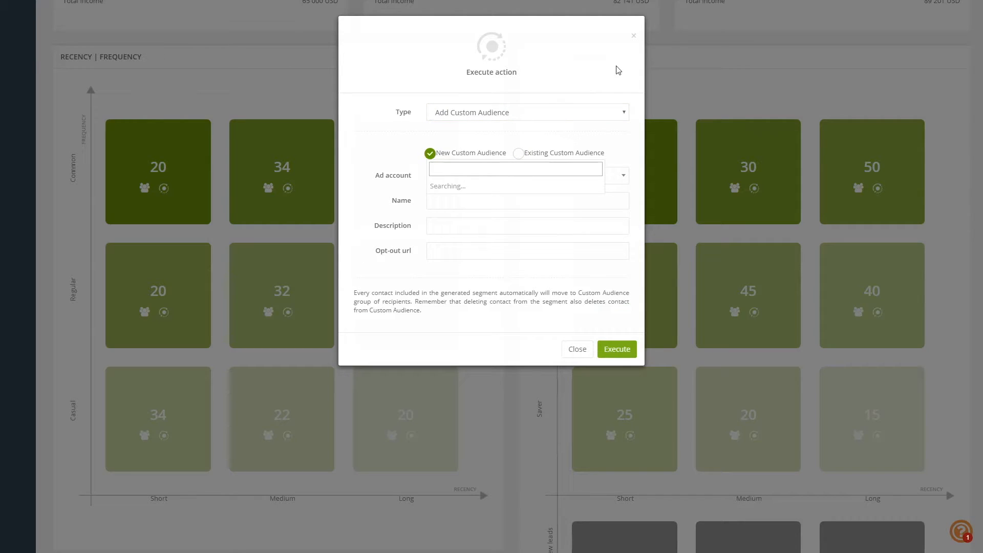
pyautogui.click(634, 40)
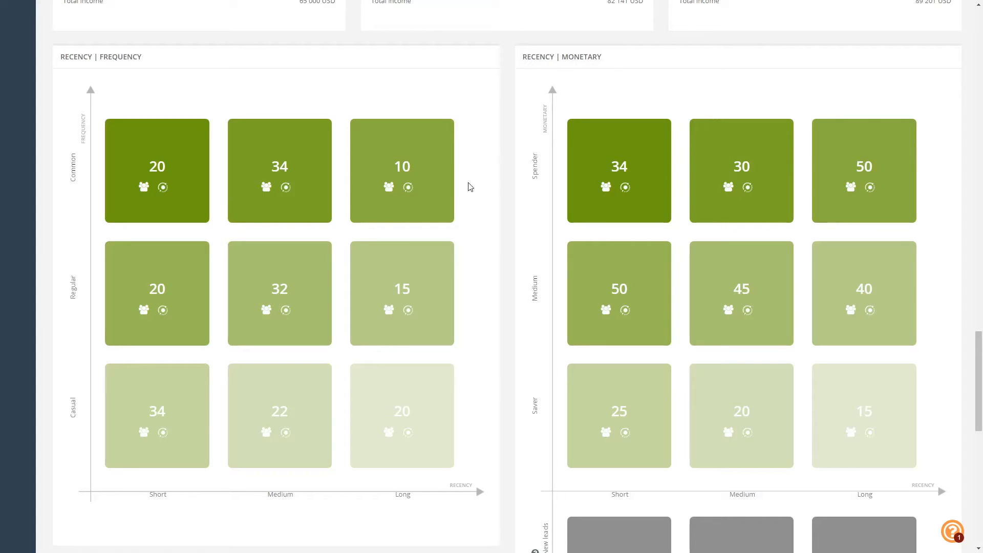
# Step: Reopen Execute action for the Common frequency, Long recency segment, set the type to Send Web Push notification and name it test
pyautogui.click(411, 189)
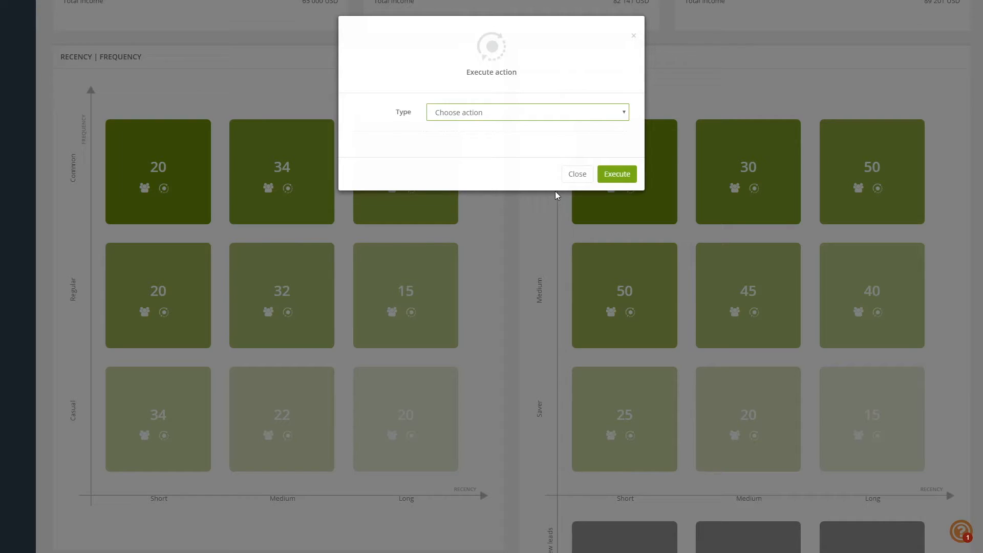
pyautogui.press('Down')
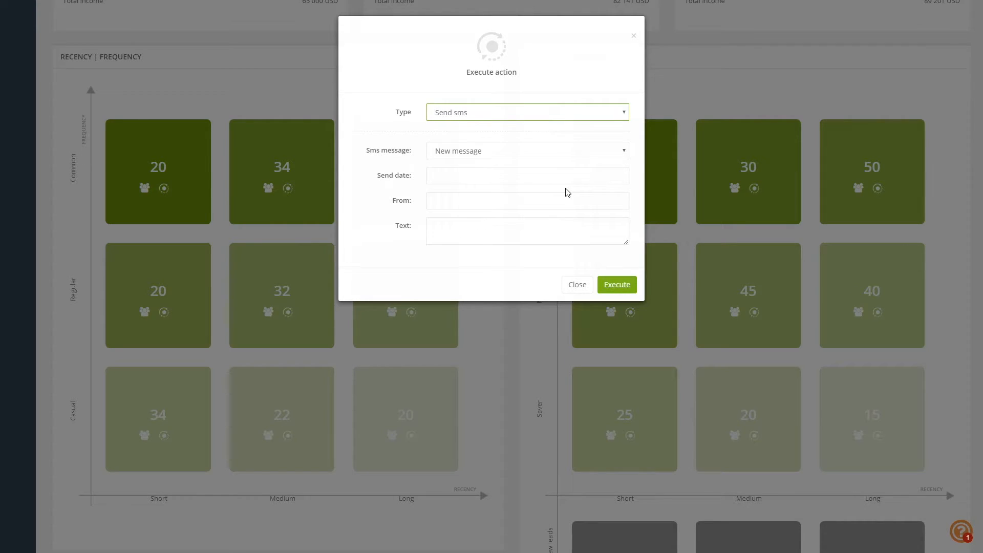
pyautogui.press('Down')
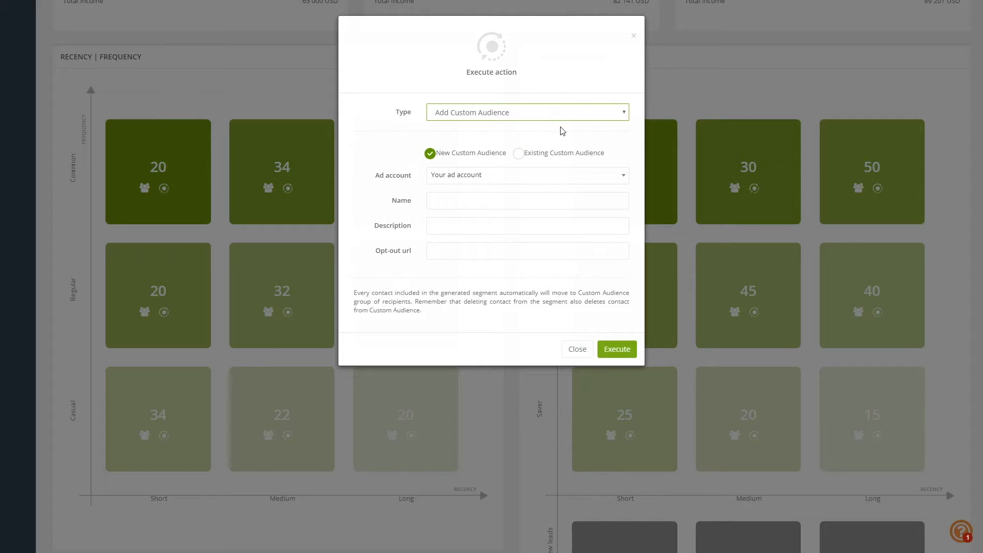
pyautogui.click(546, 208)
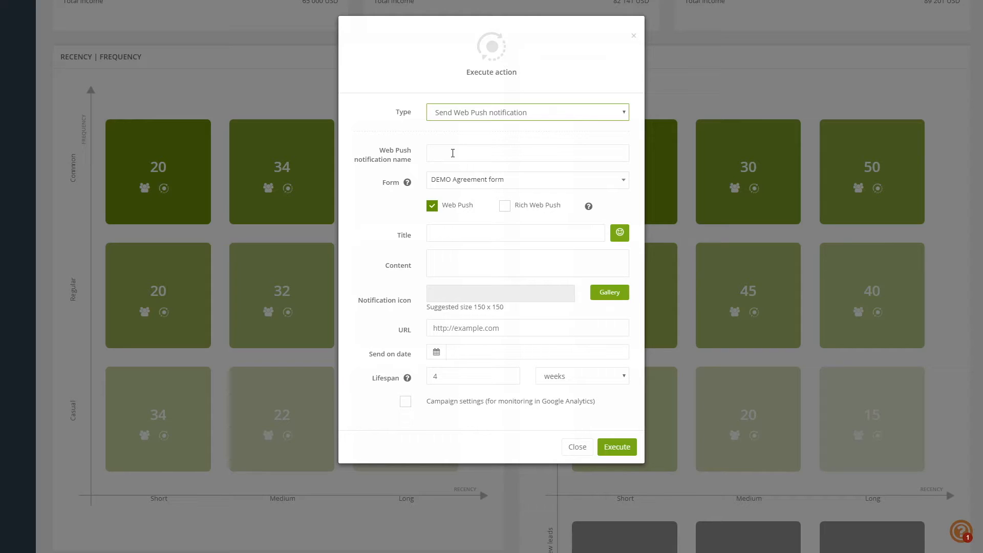
pyautogui.click(453, 153)
pyautogui.write('test')
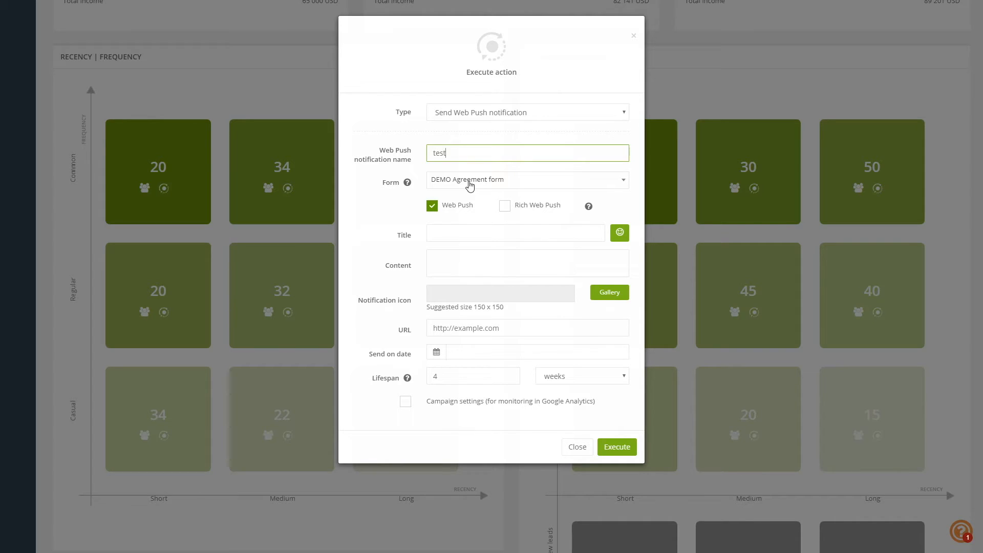
# Step: Compare the Web Push and Rich Web Push options, leaving both enabled for the notification
pyautogui.click(505, 206)
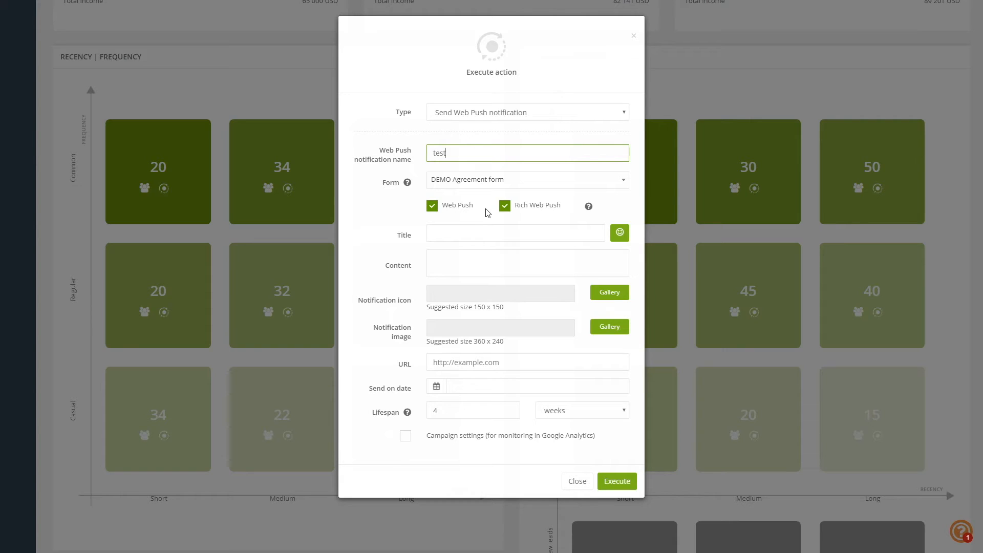
pyautogui.click(431, 208)
pyautogui.click(431, 207)
pyautogui.click(505, 206)
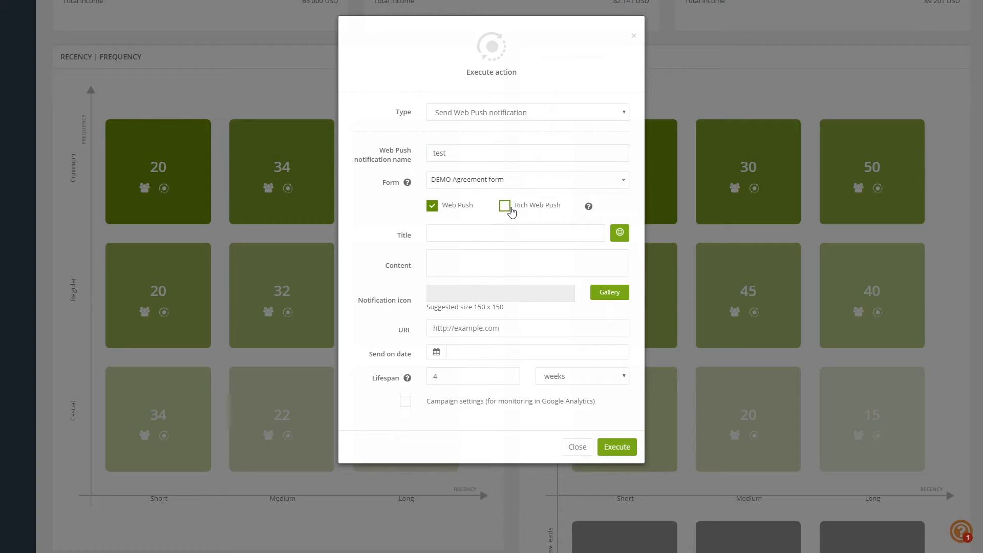
pyautogui.click(505, 206)
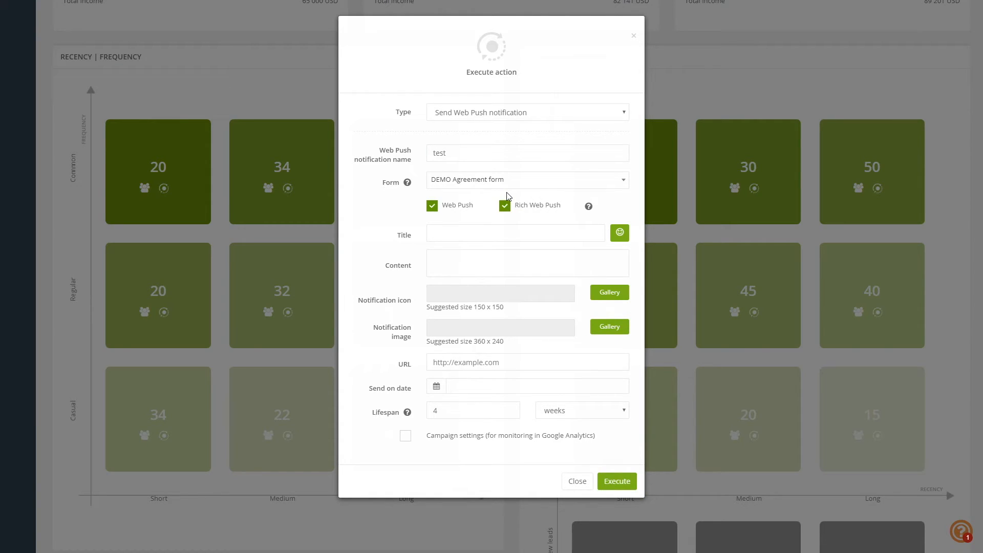
# Step: Enable the notification's campaign settings for Google Analytics, review the campaign fields, and close the dialog without executing
pyautogui.click(463, 234)
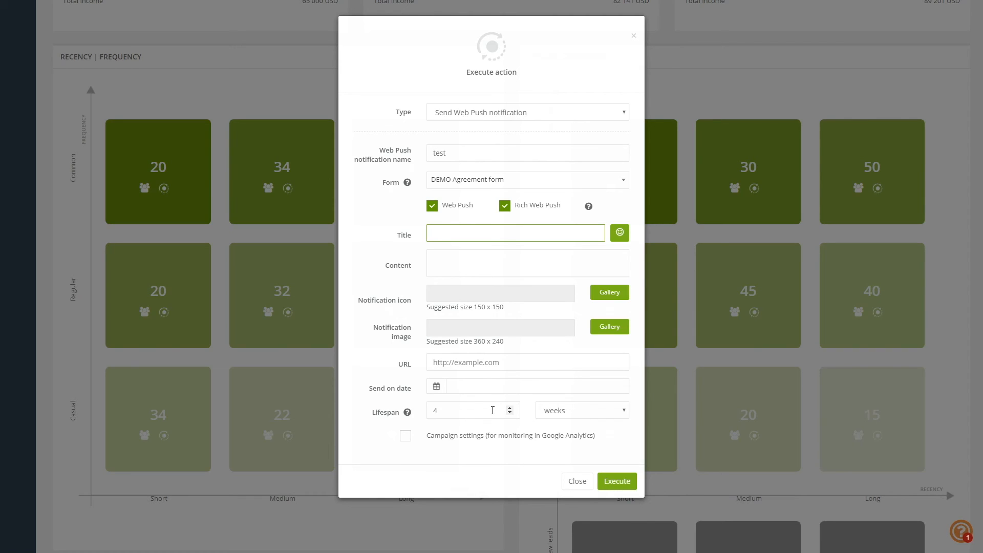
pyautogui.click(406, 437)
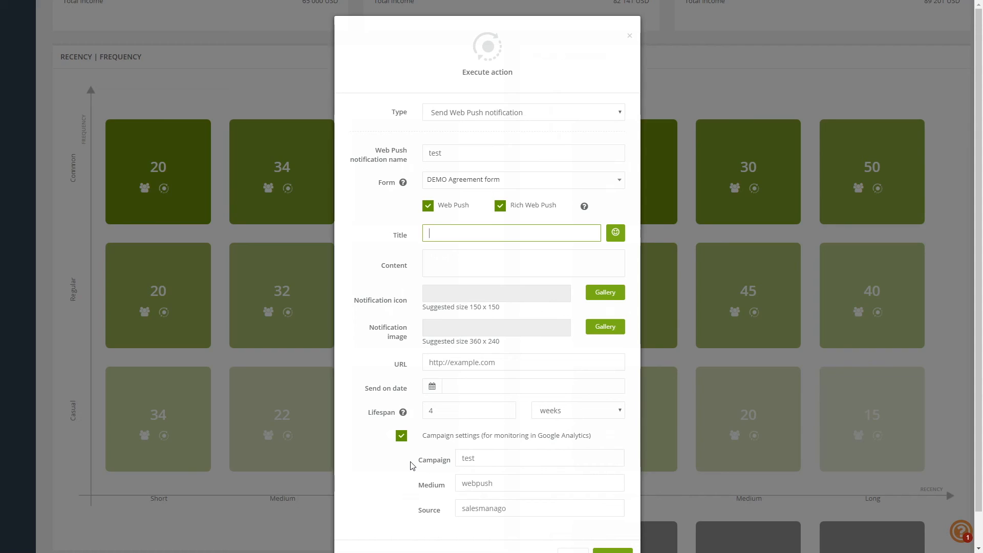
pyautogui.scroll(-1, 423, 465)
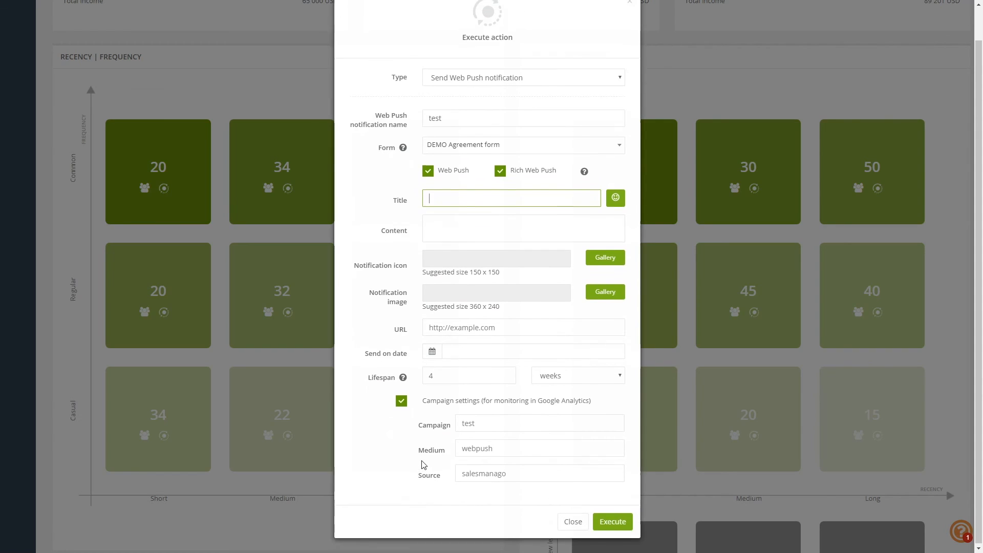
pyautogui.click(575, 521)
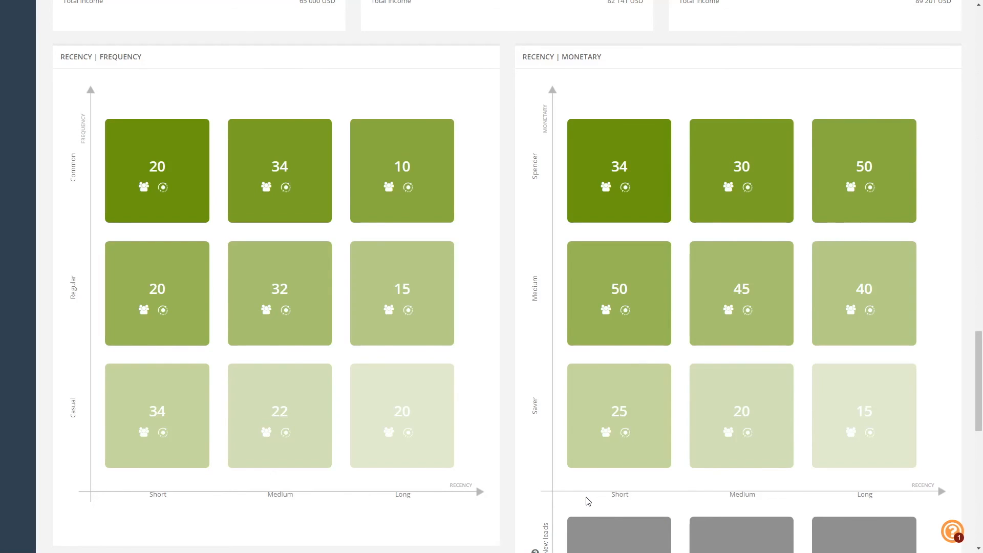